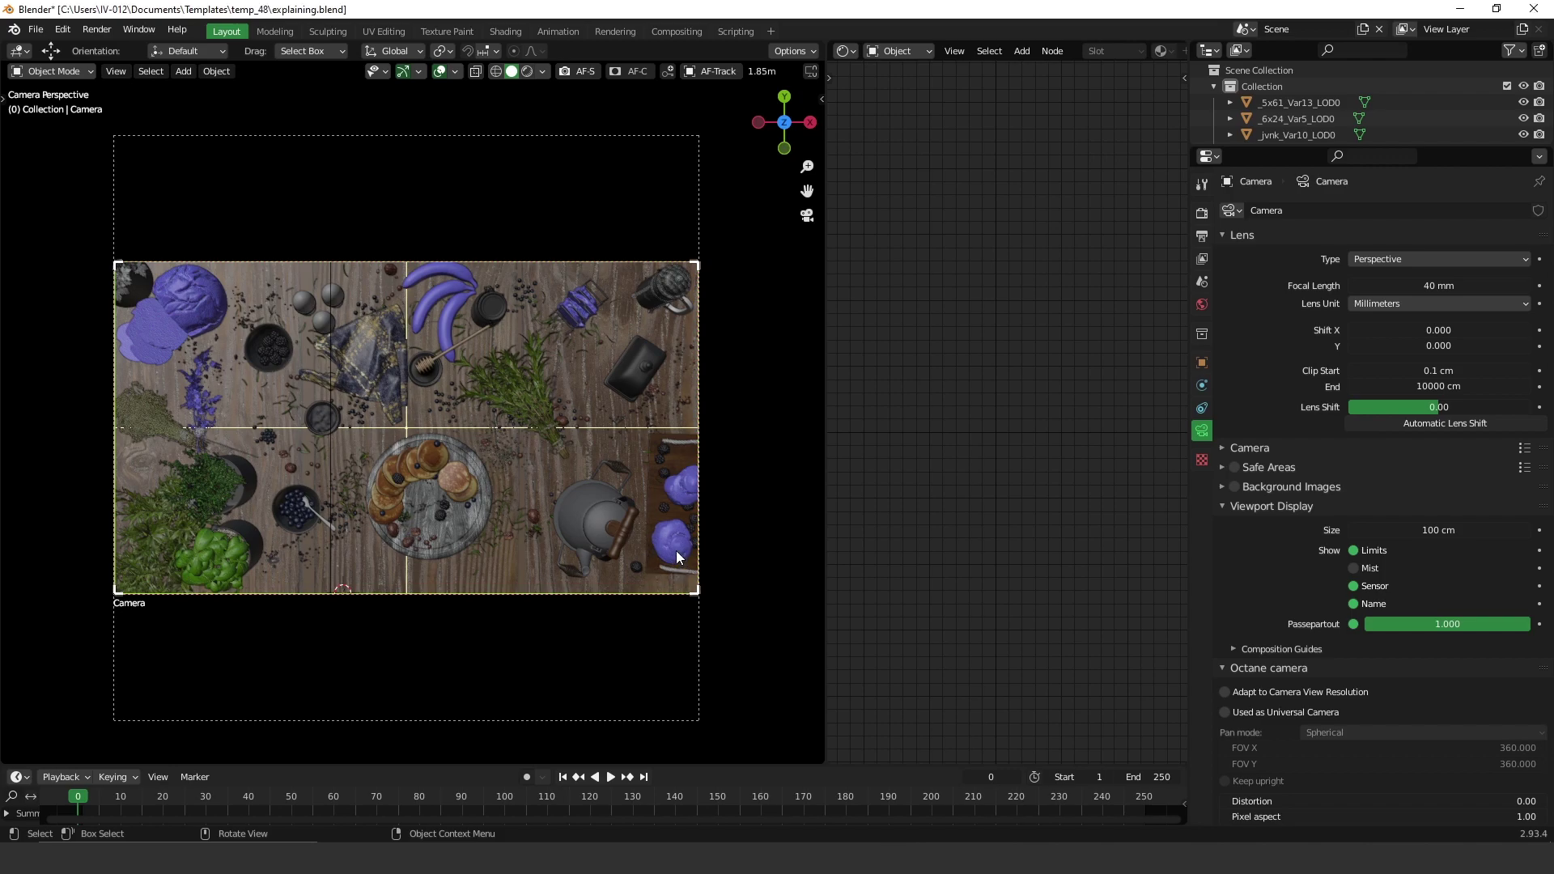
Select the large area light outside the camera view and reposition its softbox HDR texture node in the node editor
middle_drag(688, 561, 535, 375)
click(515, 376)
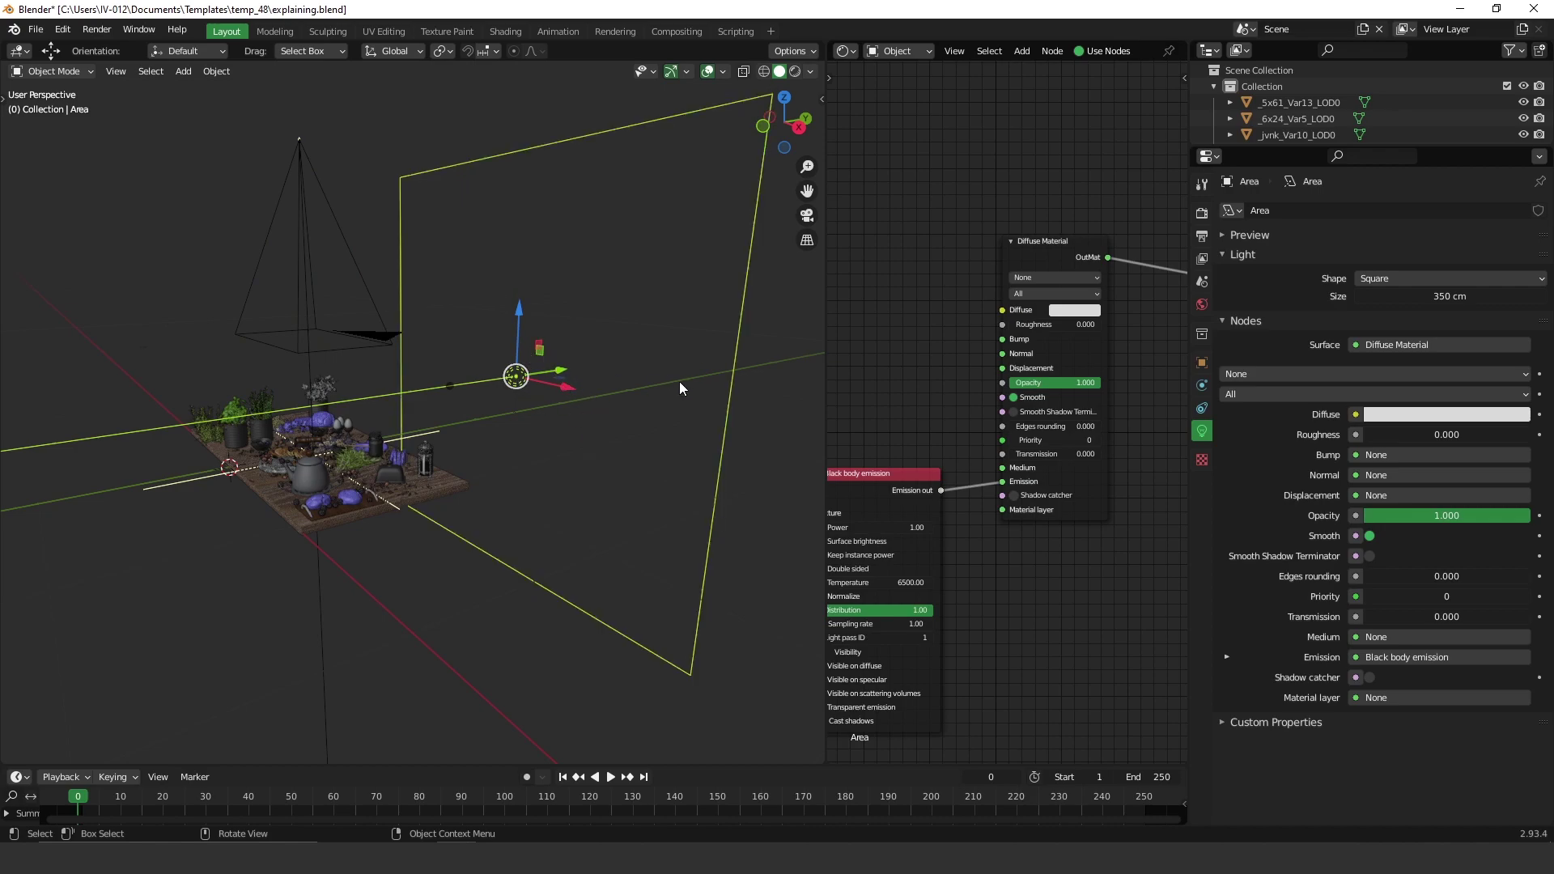
middle_drag(828, 411, 1052, 293)
drag(900, 333, 921, 211)
Browse the softbox HDR images available for the light's texture node, keep the current image, and move the node higher
click(980, 287)
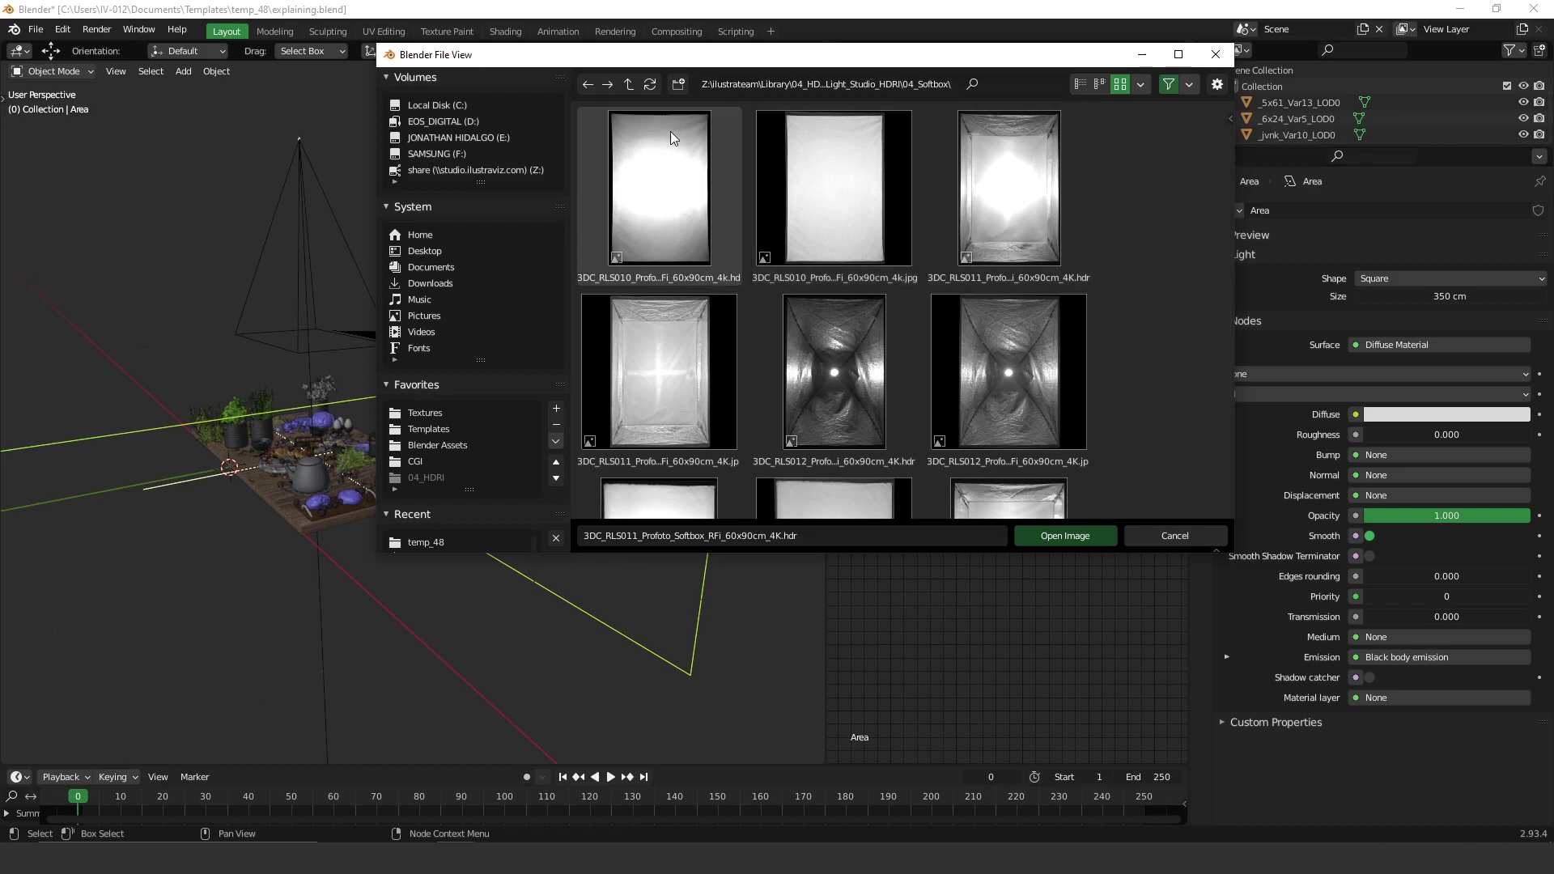
scroll(889, 340, down, 5)
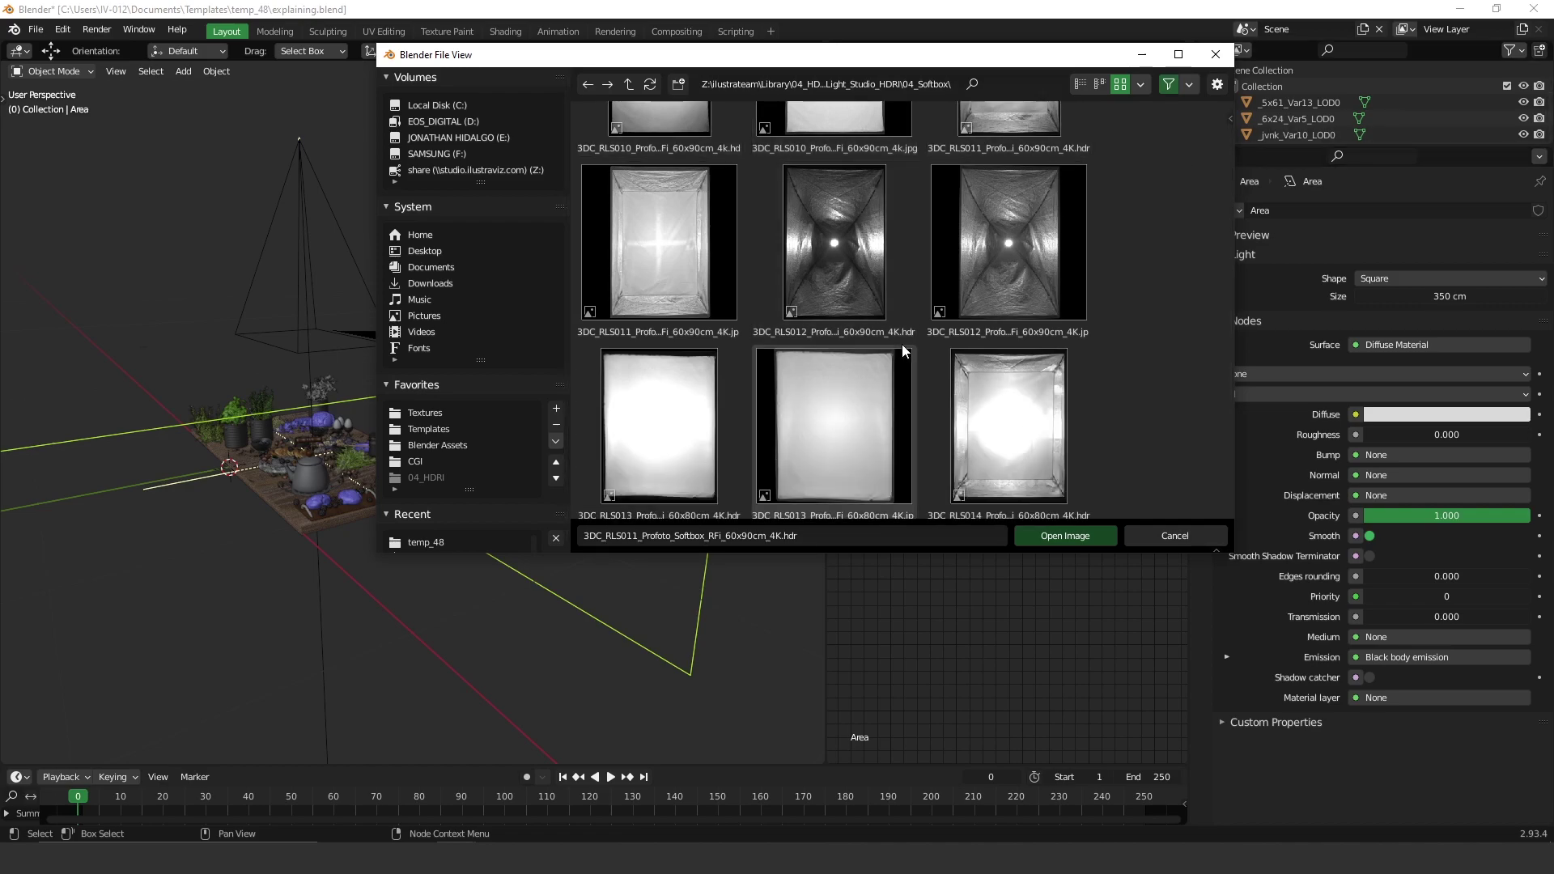
scroll(902, 345, up, 5)
scroll(904, 345, down, 5)
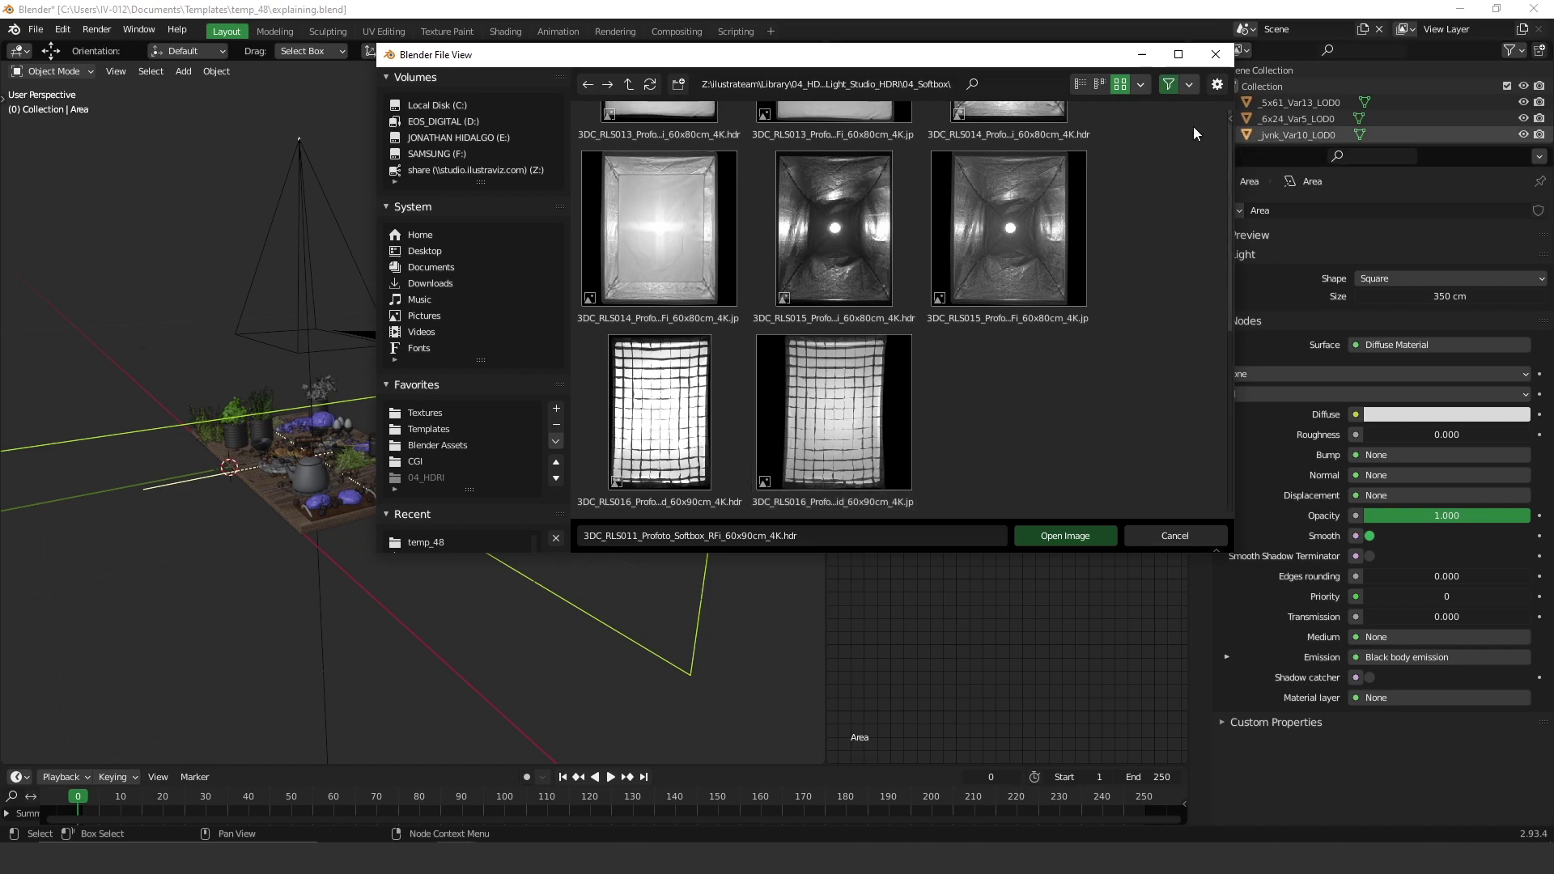
click(1216, 54)
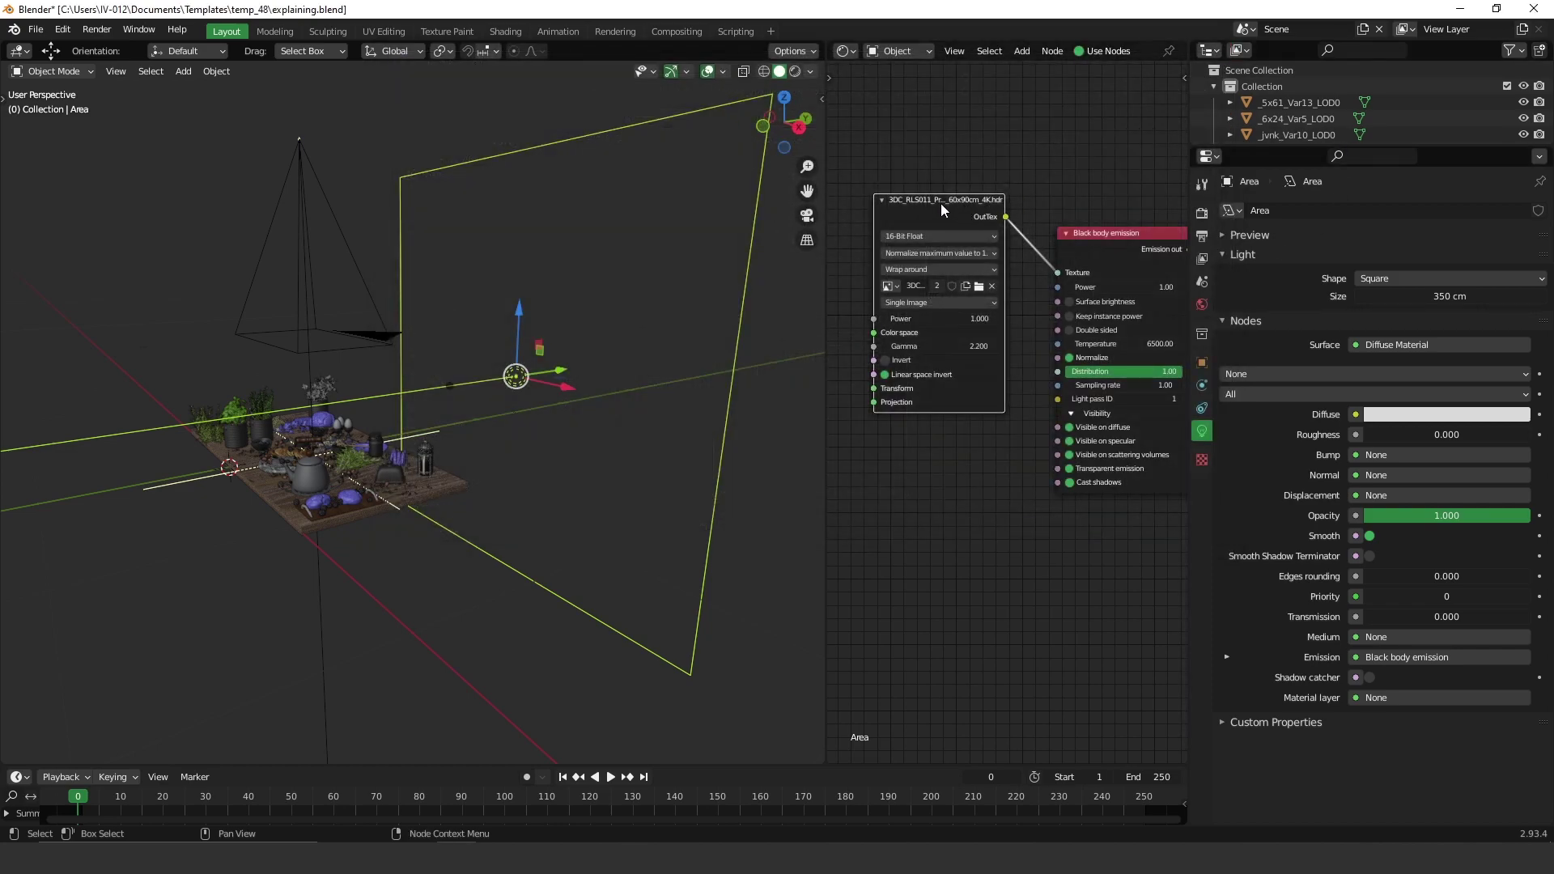
drag(943, 204, 952, 133)
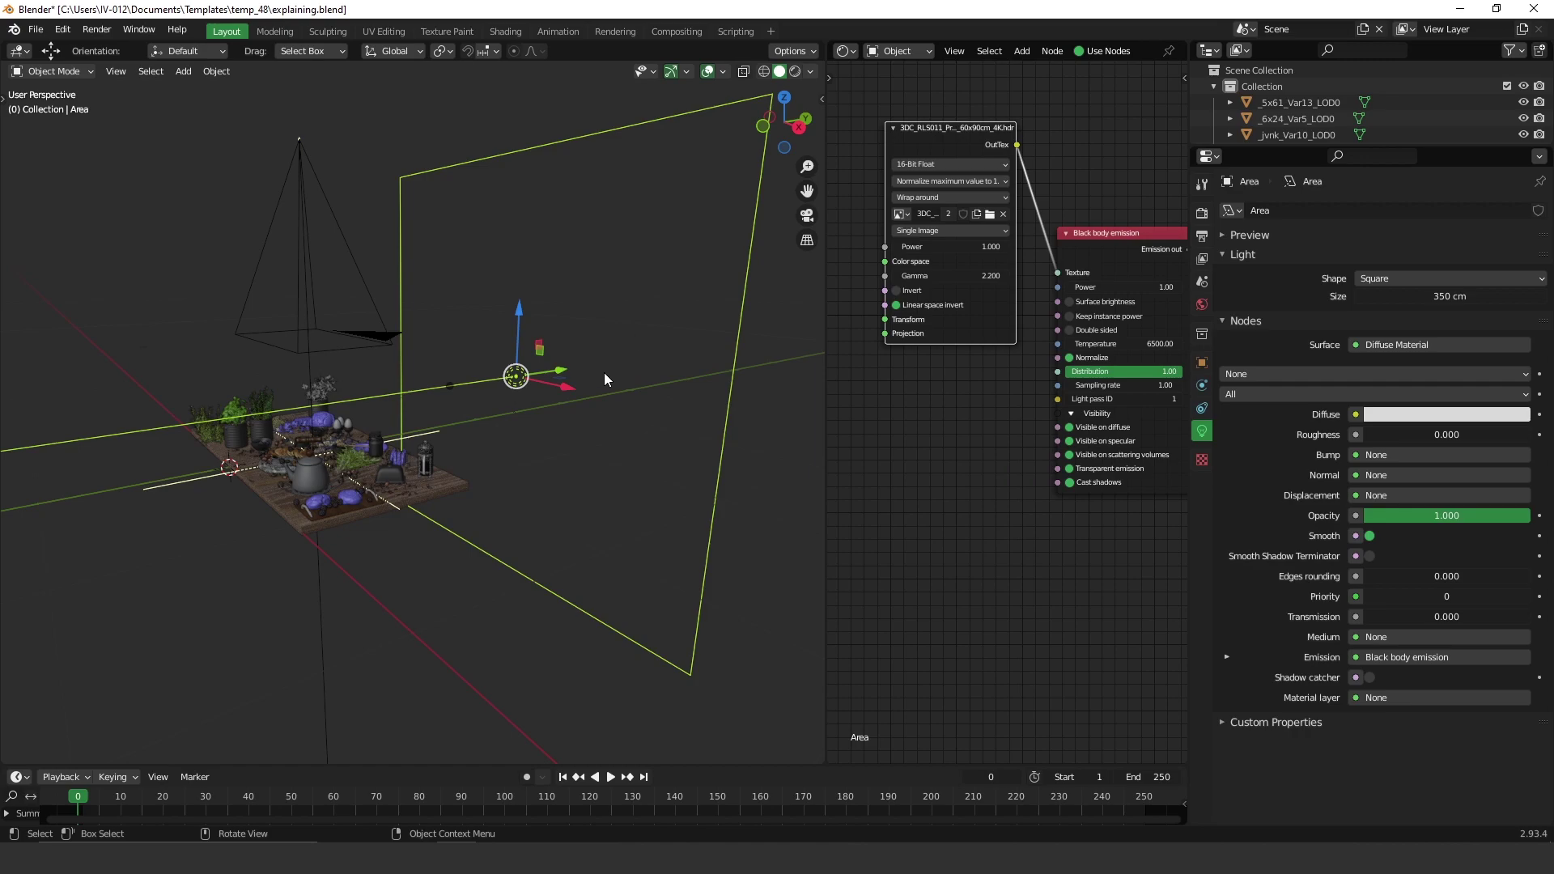
Preview the softbox-textured area light in rendered shading from around the table, ending in the camera view
middle_drag(356, 453, 445, 447)
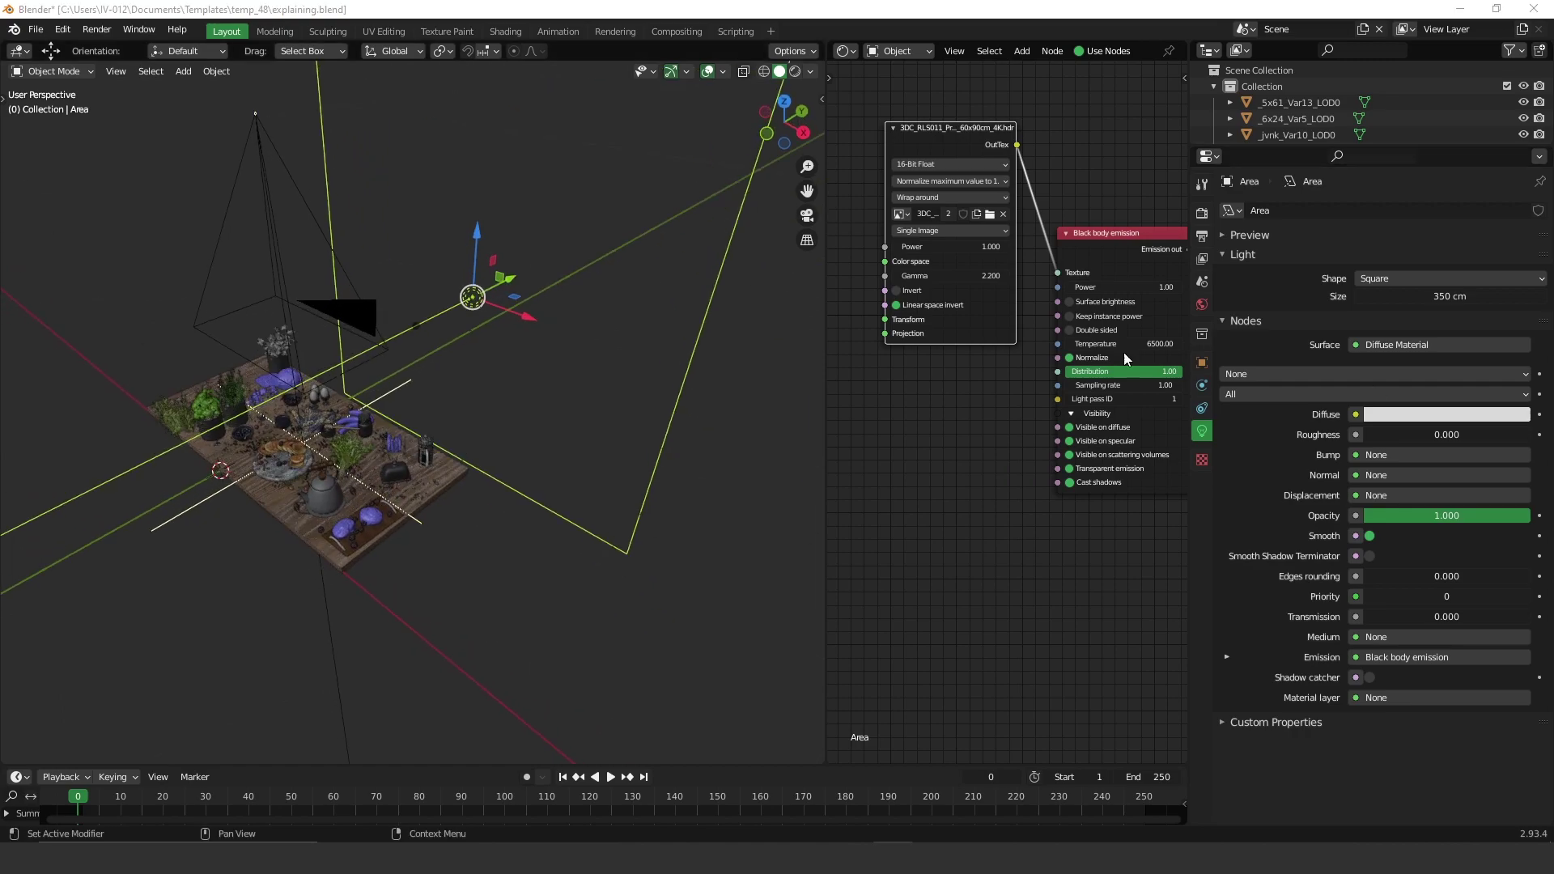
click(795, 72)
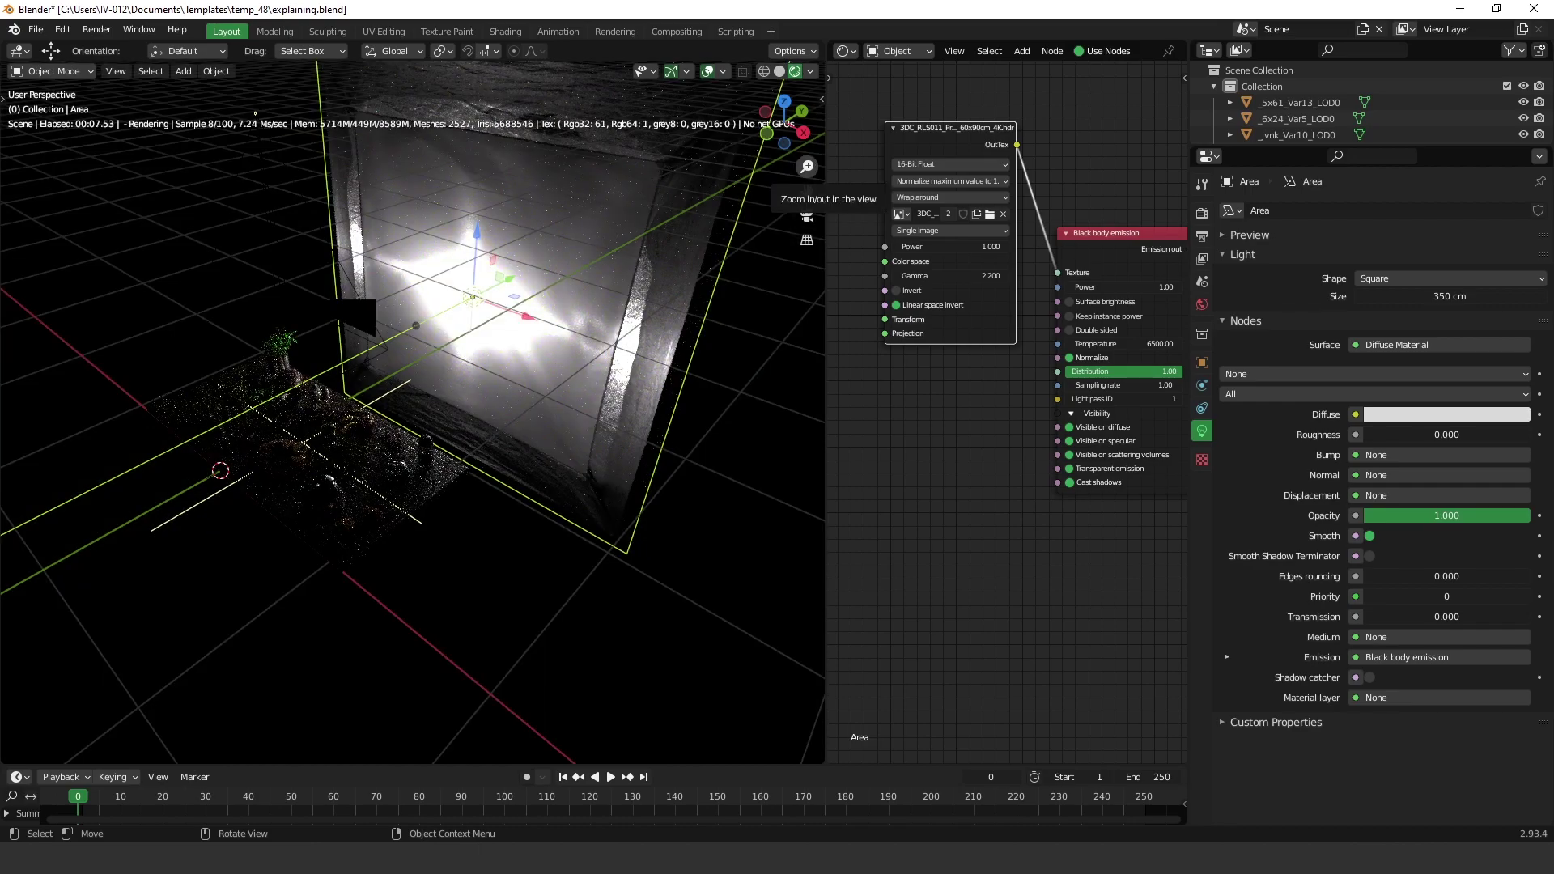
middle_drag(614, 432, 591, 369)
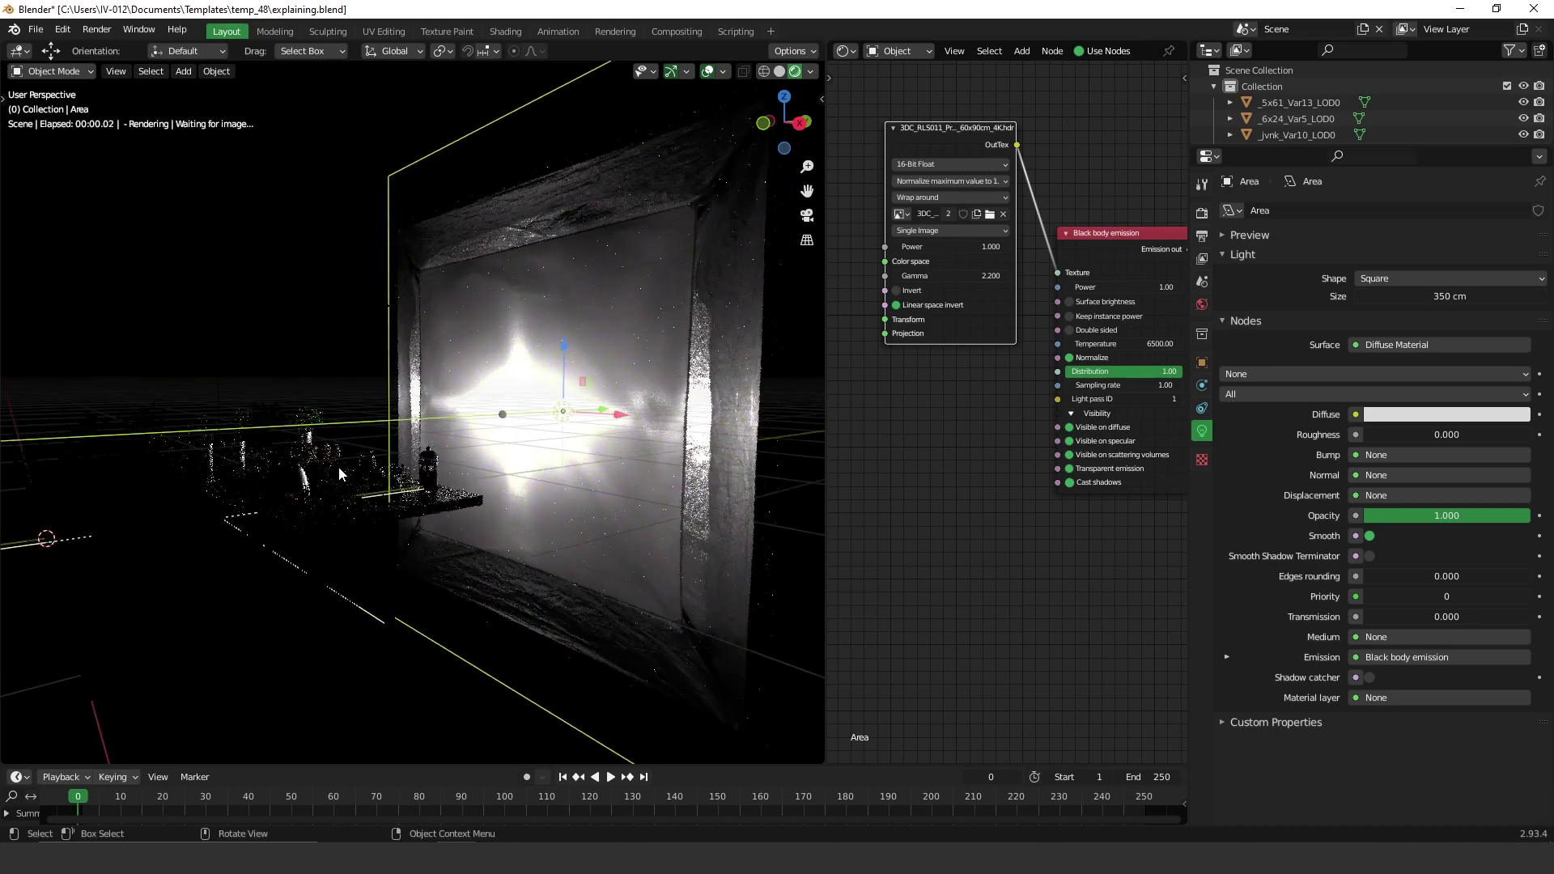
key(KP_0)
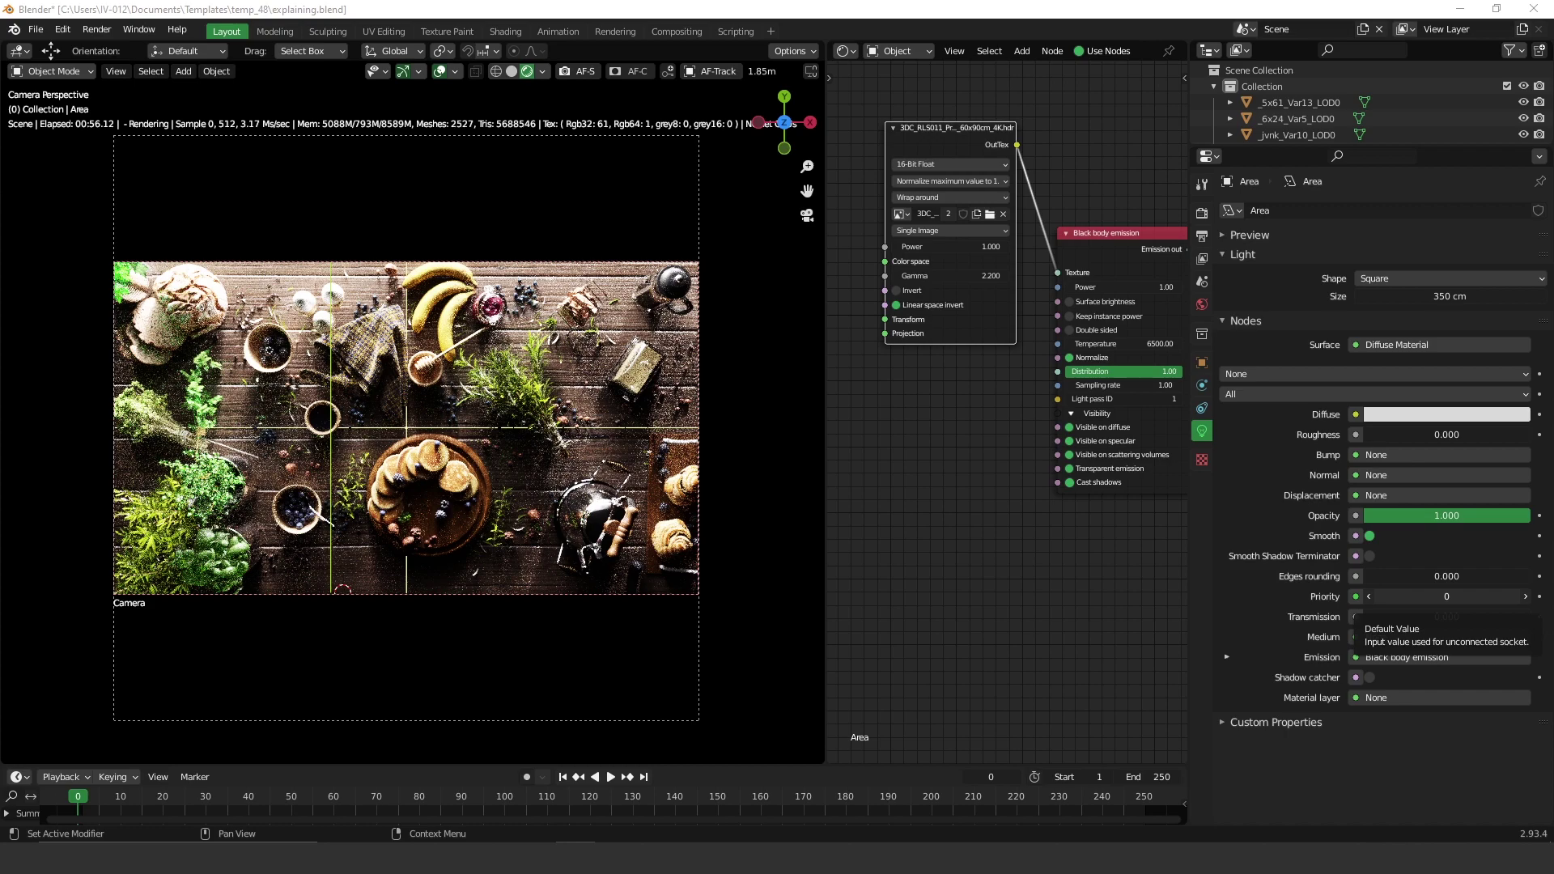
Switch to the browser showing the P&M Studio Behance profile and maximize its window
key(alt+Tab)
drag(1184, 180, 1155, 170)
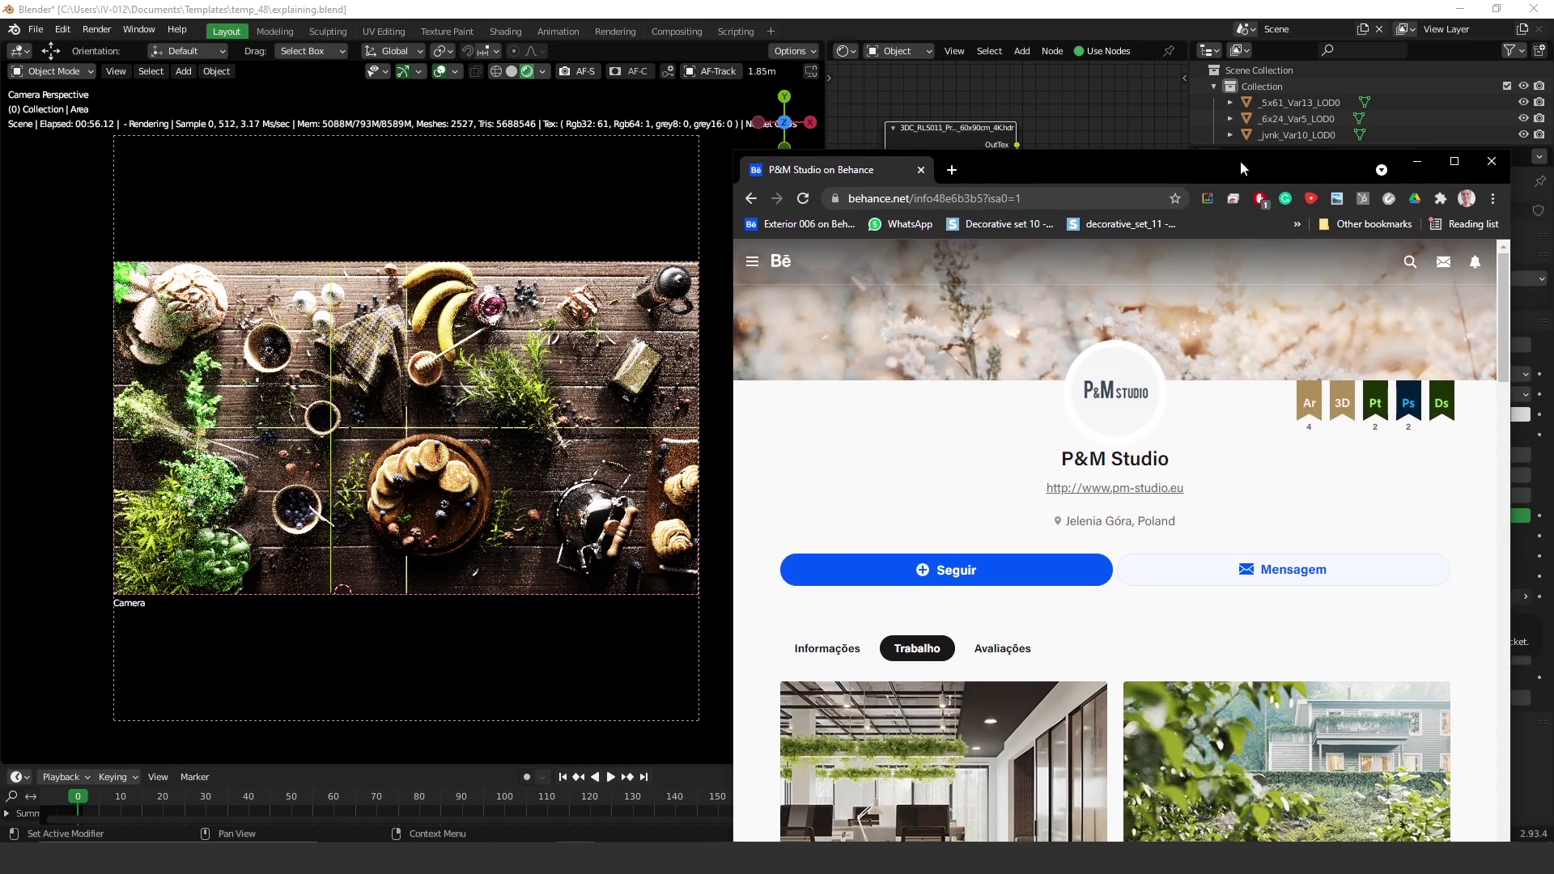
double_click(1165, 164)
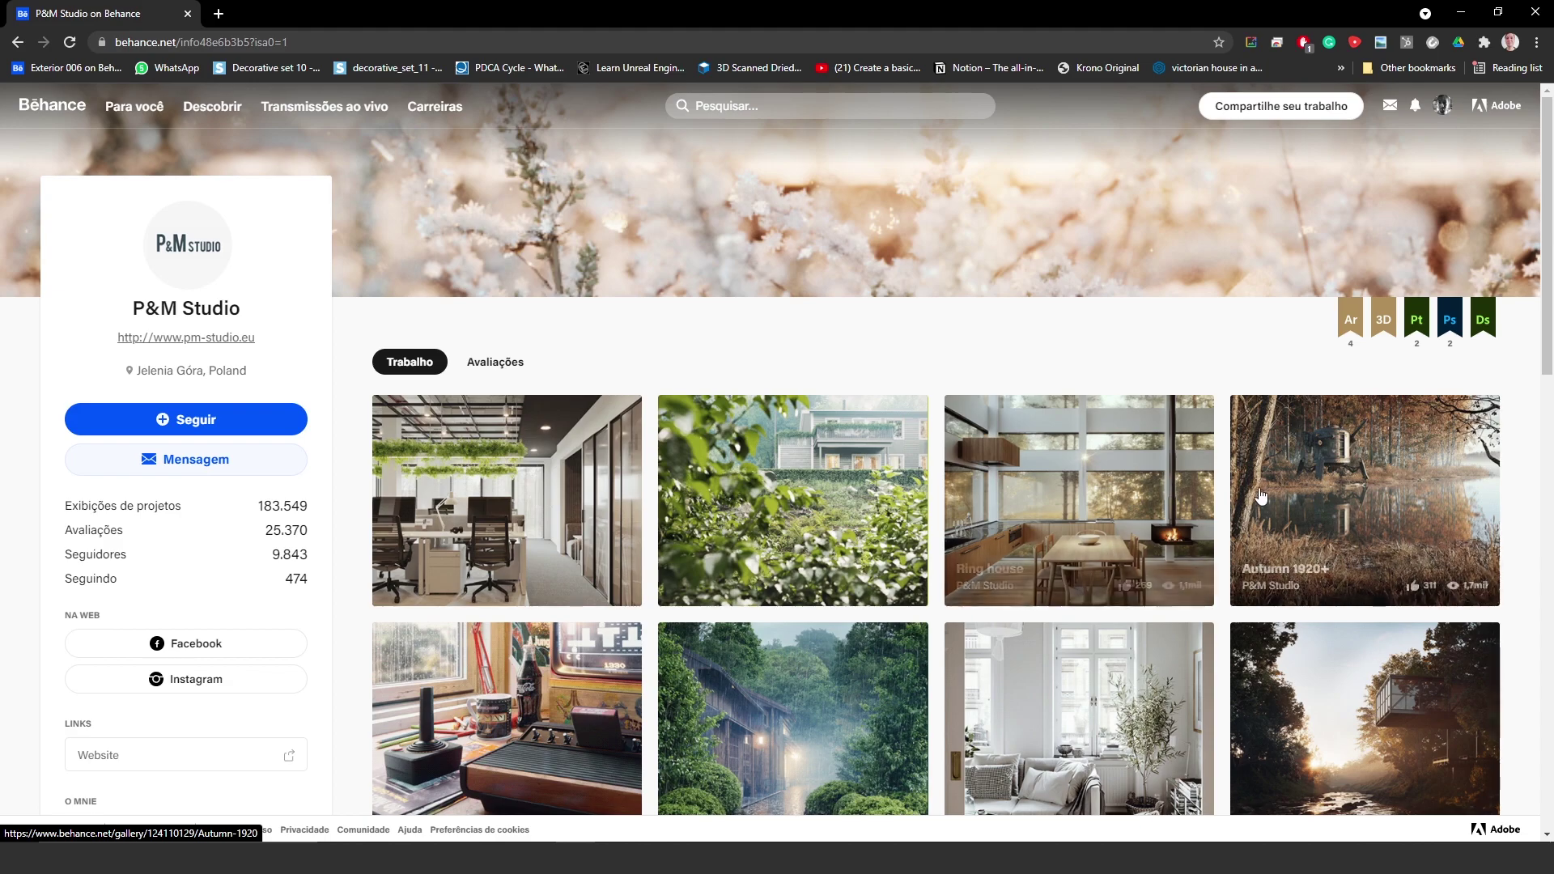
Open P&M Studio's Ring house project and look through its forest and building renders
click(1125, 480)
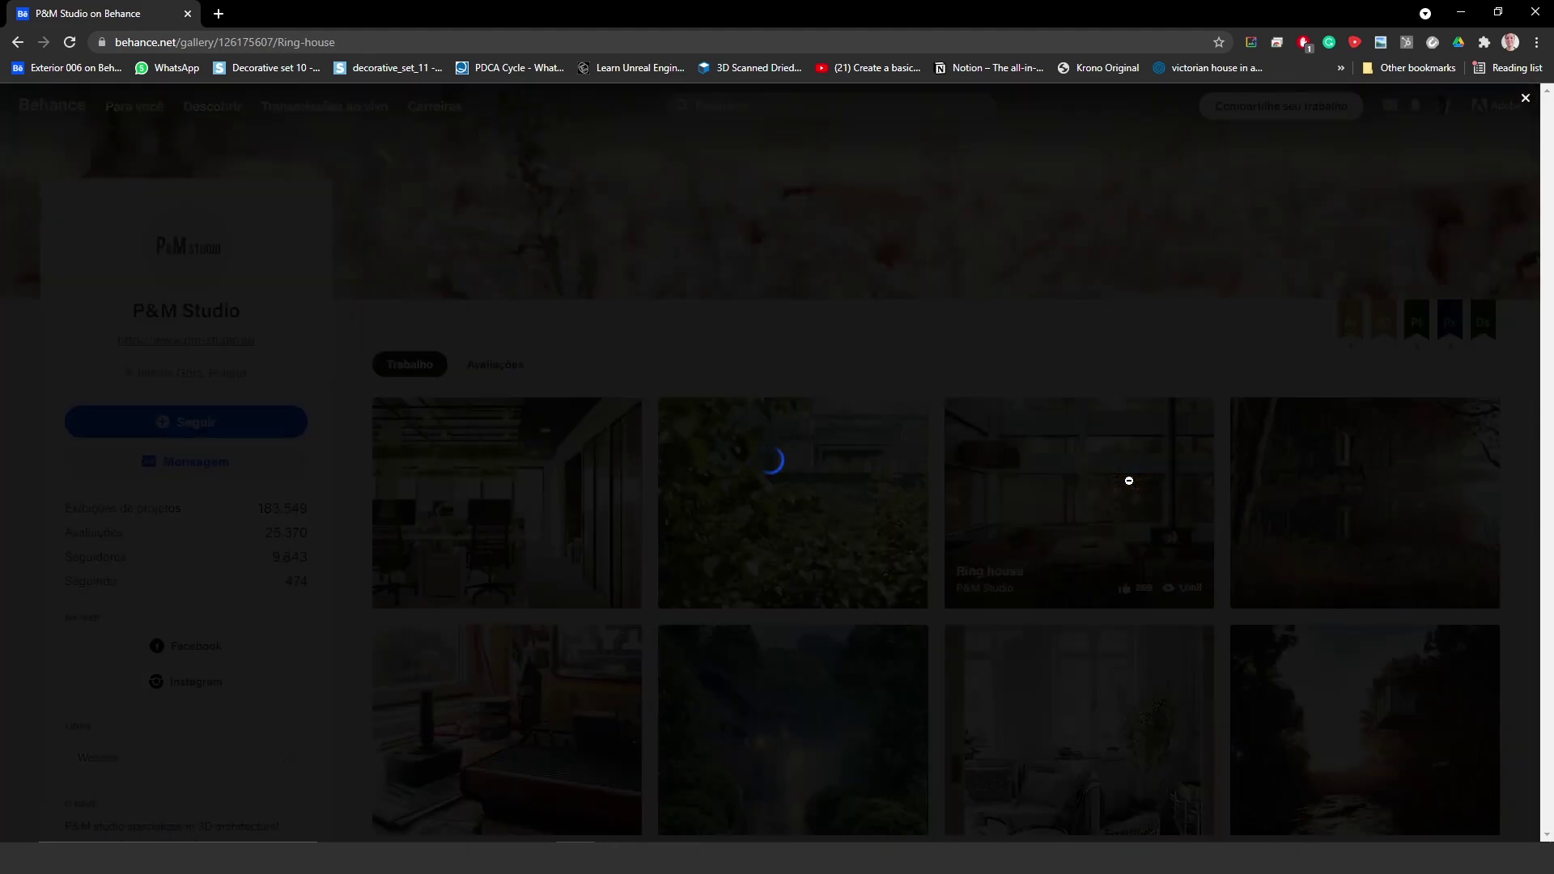
scroll(1147, 486, down, 3)
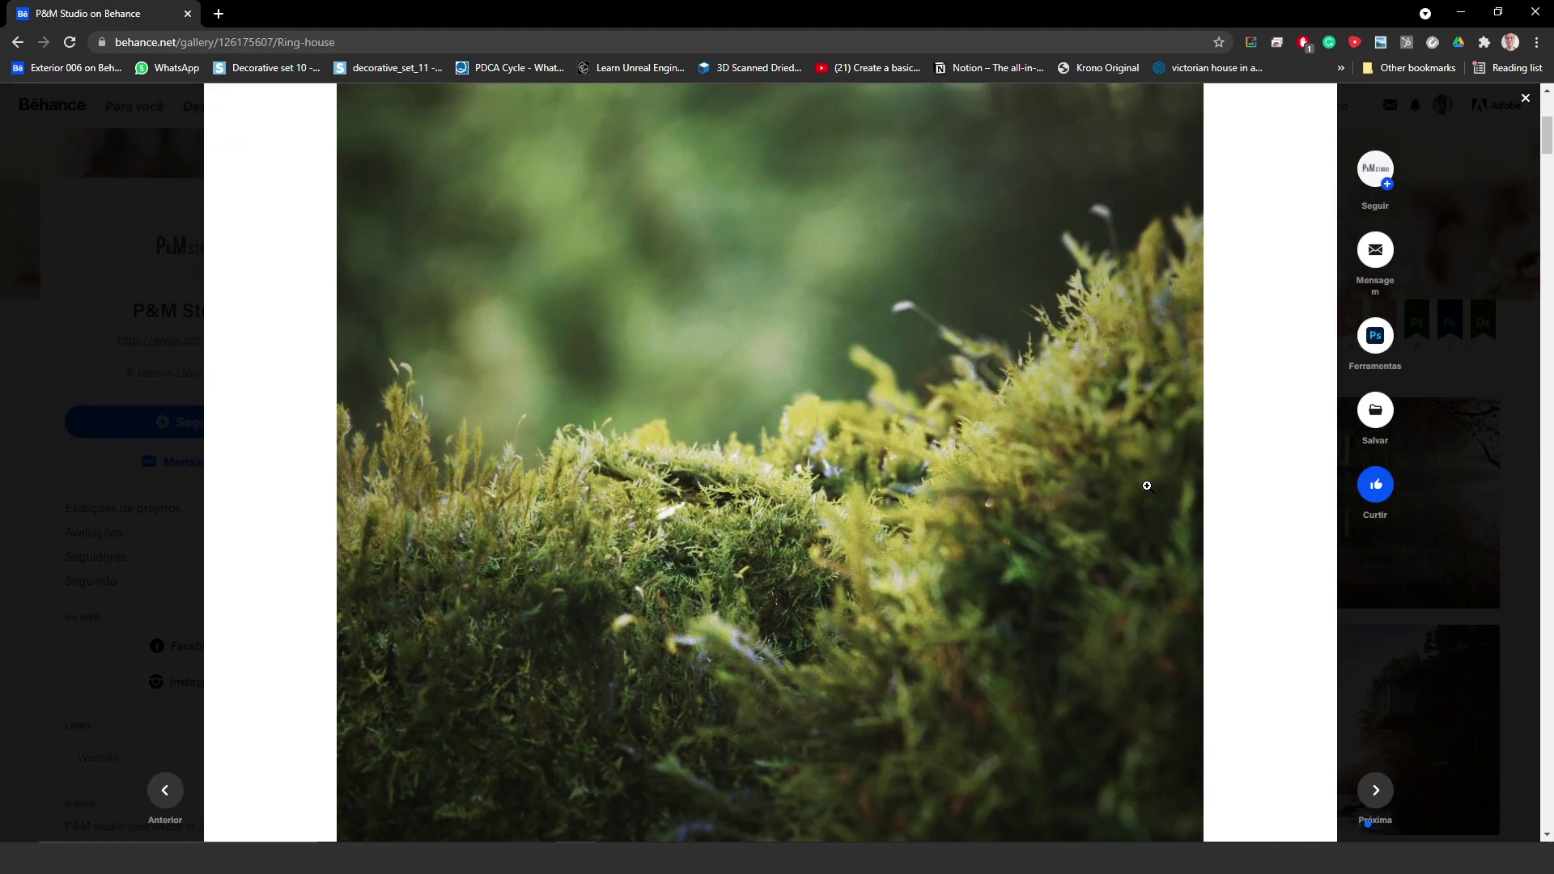
scroll(1147, 485, down, 1)
scroll(1142, 488, down, 9)
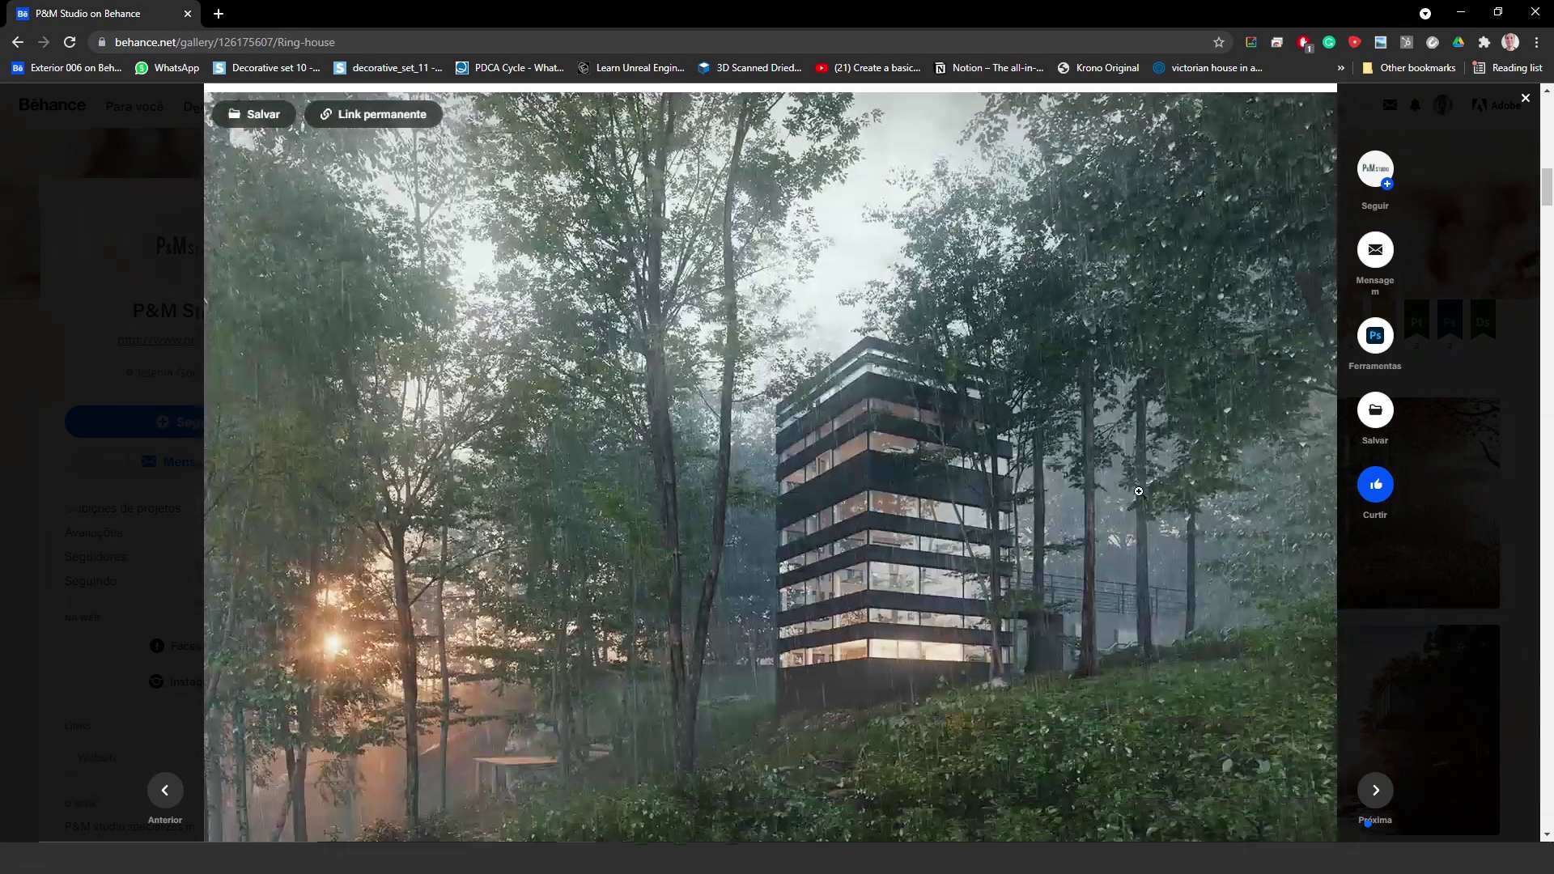
scroll(1141, 491, down, 10)
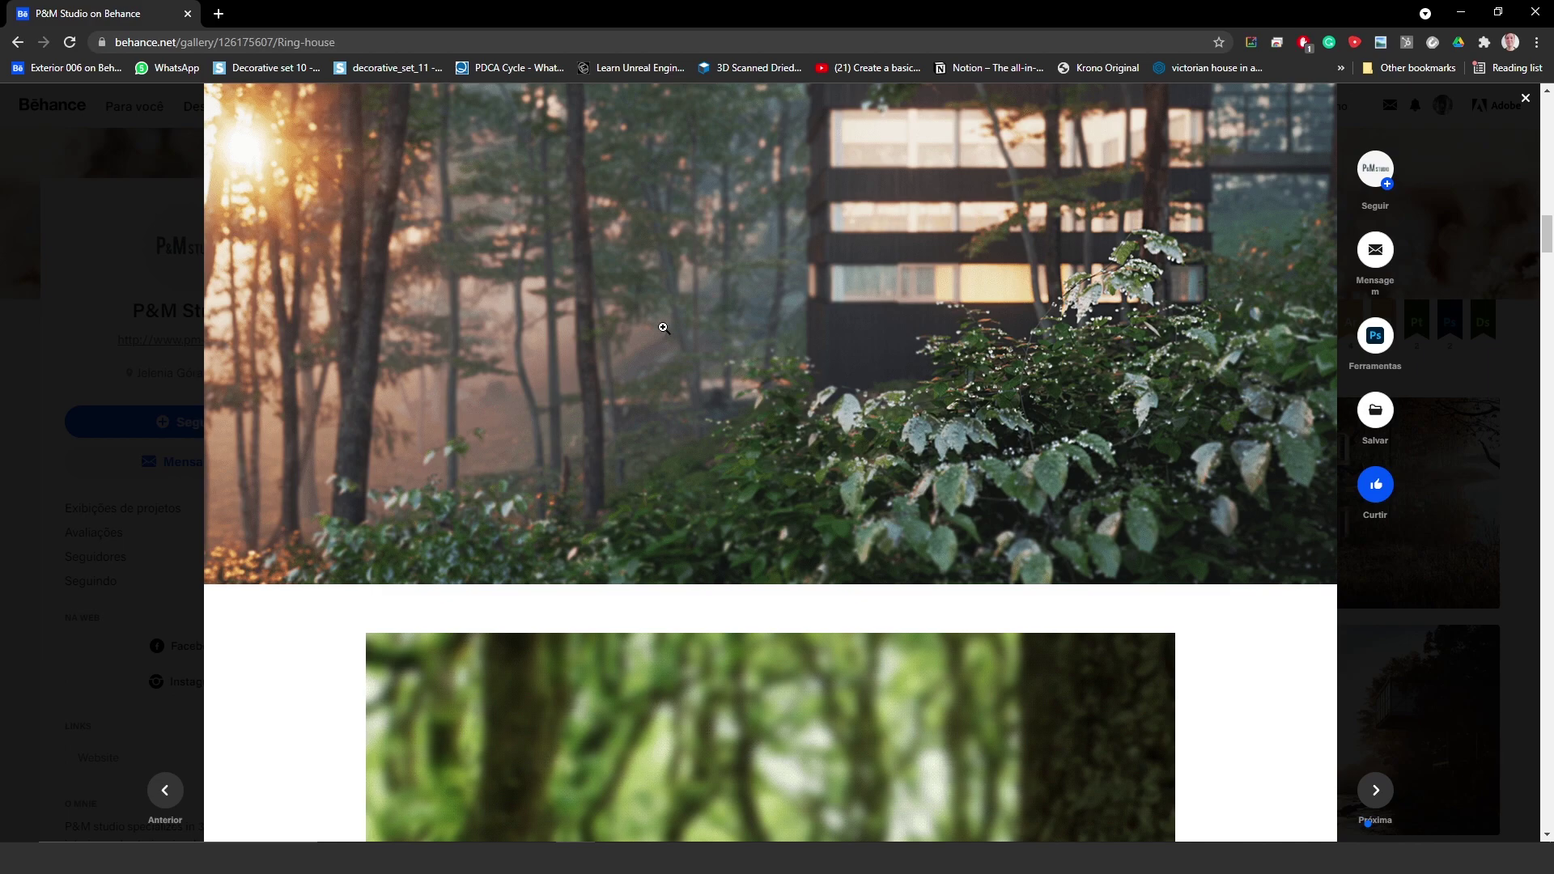
scroll(1035, 541, down, 12)
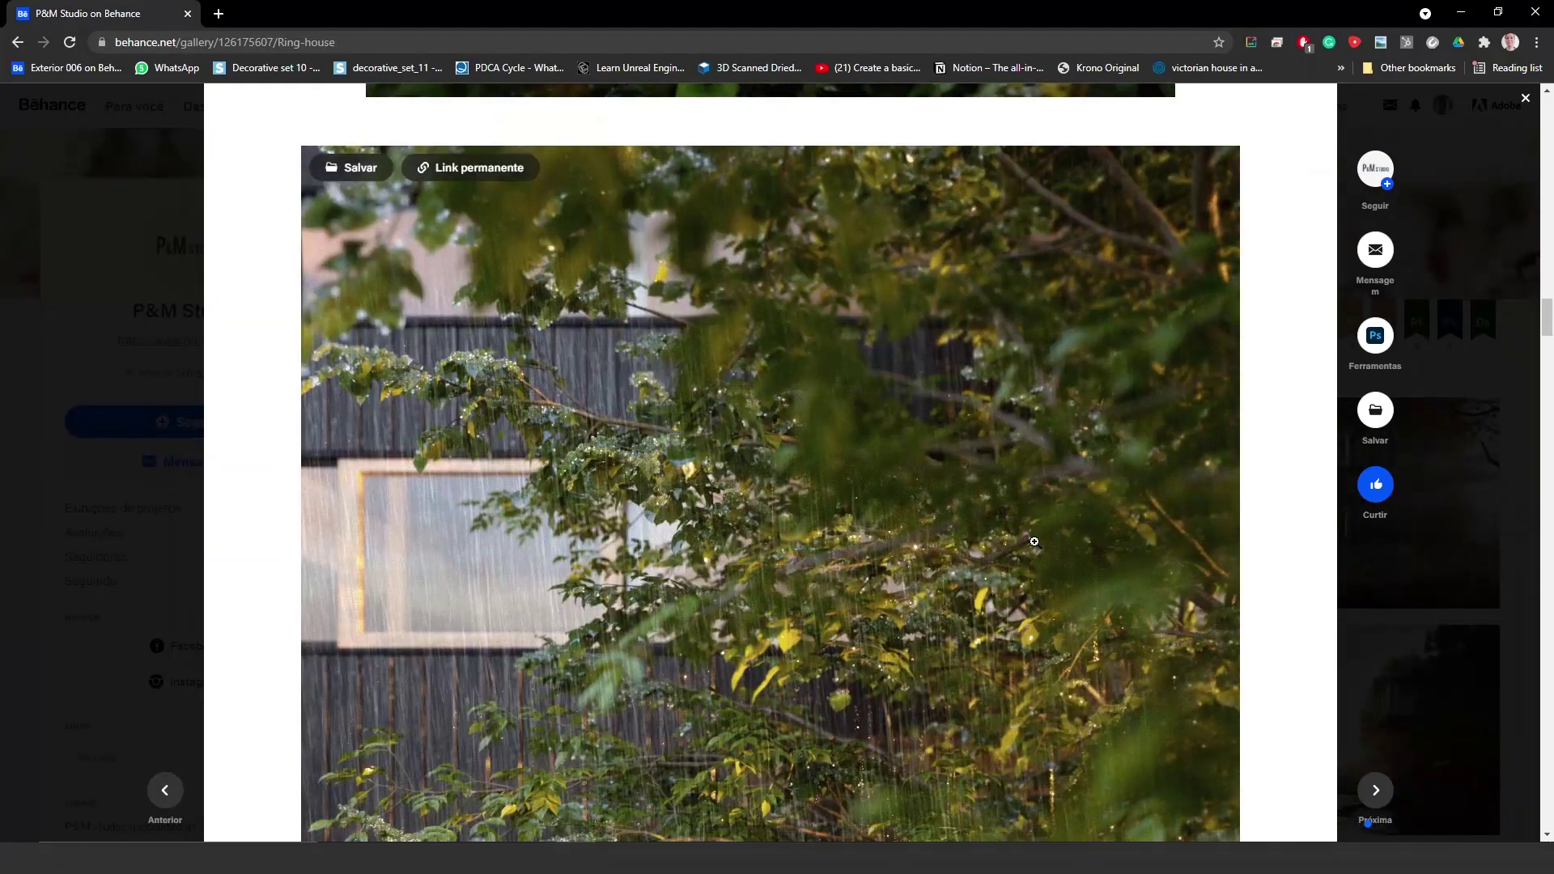
Enlarge the forest undergrowth image from Ring house to inspect its plants, and close the browser to return to Blender
scroll(1034, 542, up, 7)
click(860, 343)
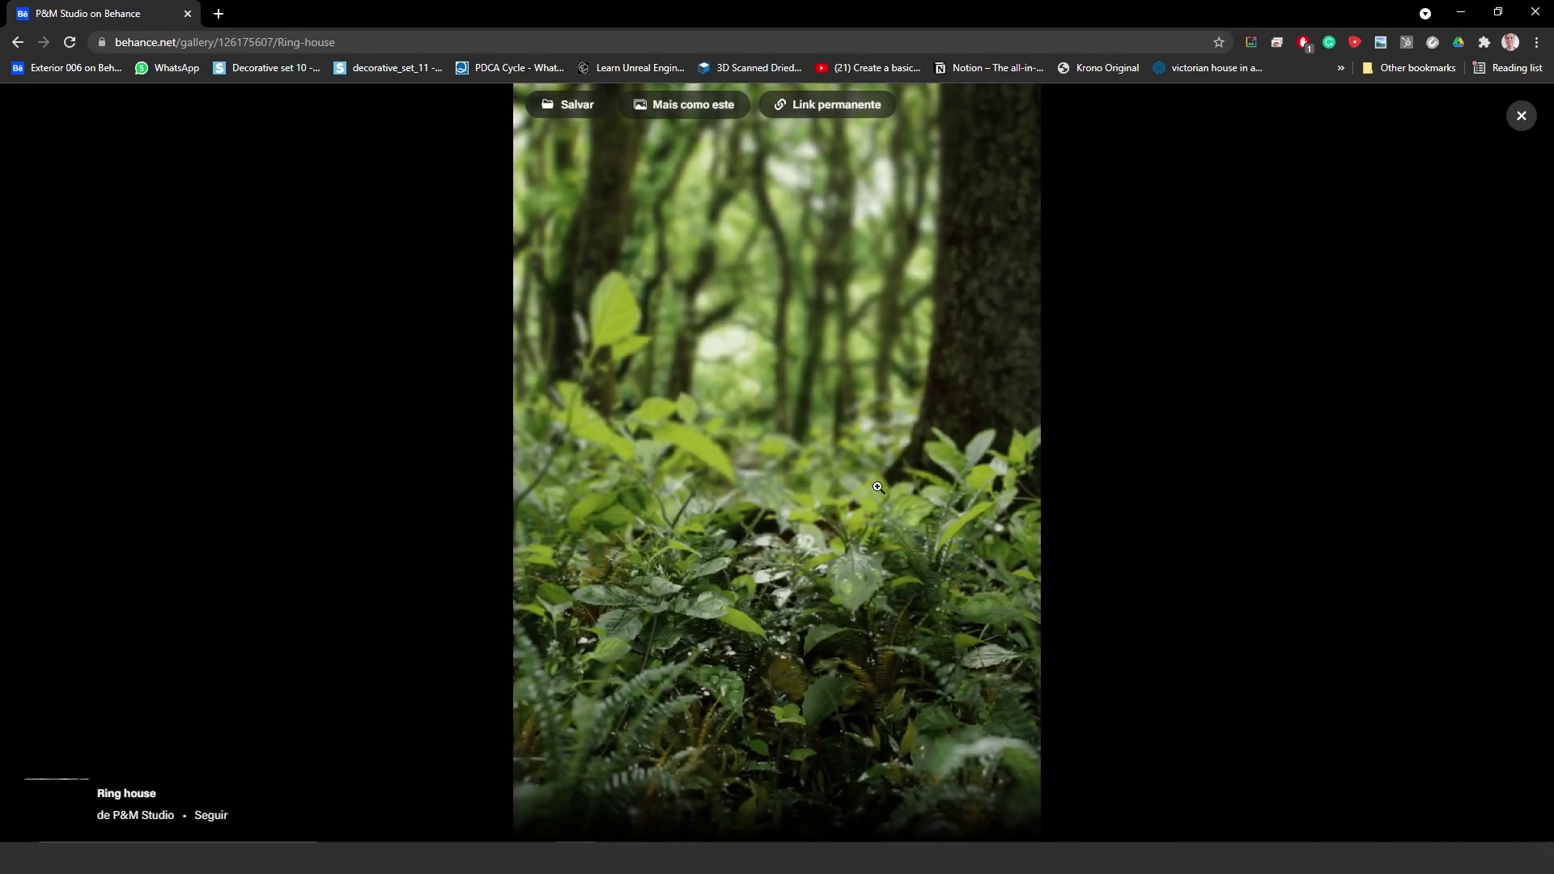
click(880, 495)
scroll(931, 567, down, 5)
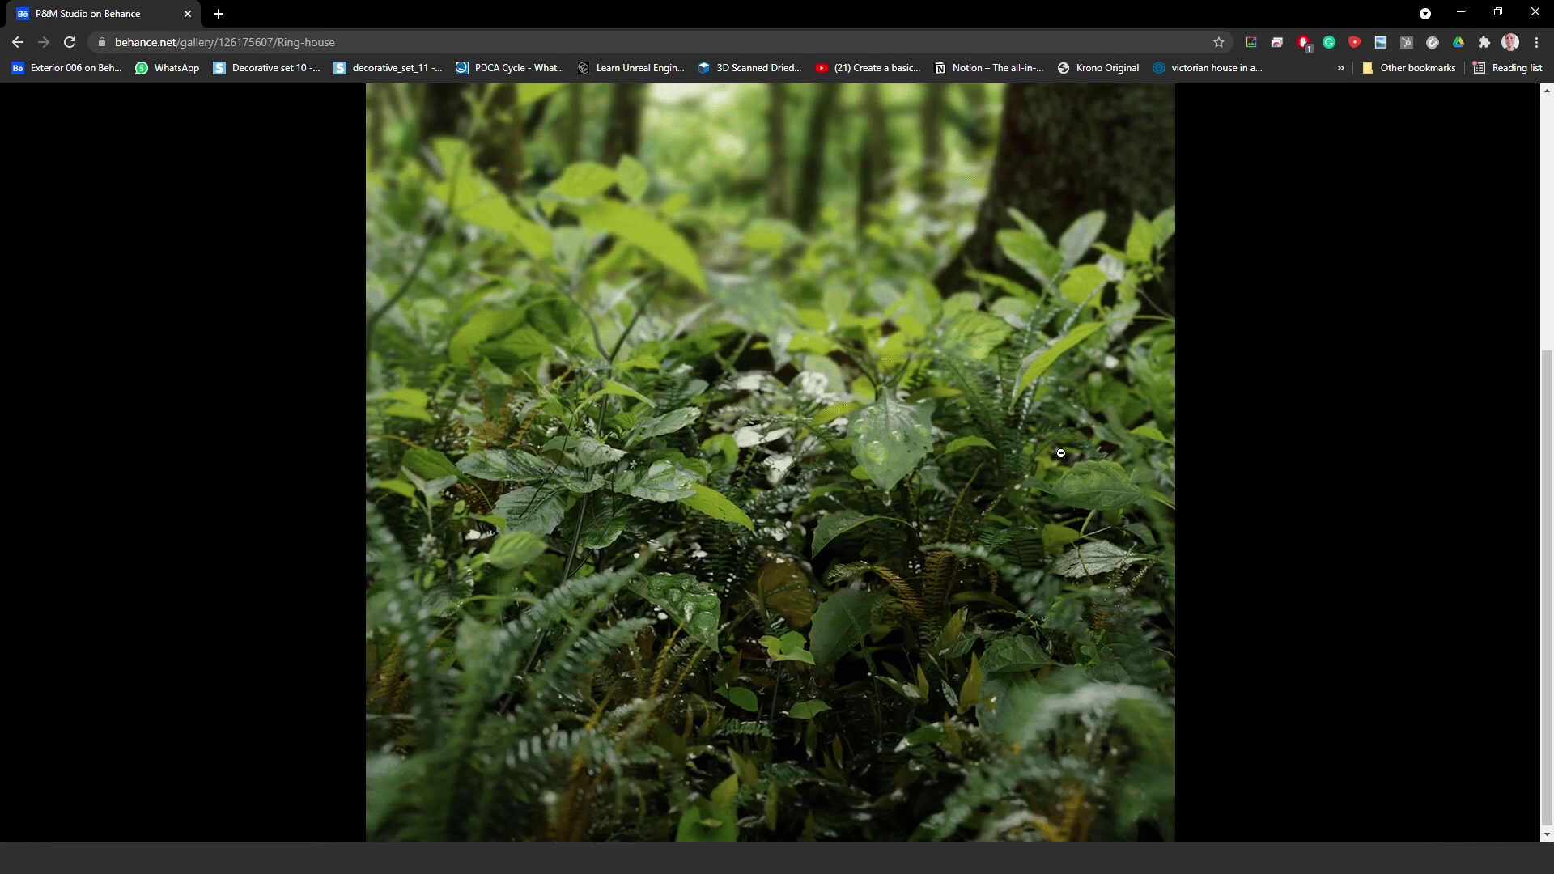
click(1536, 14)
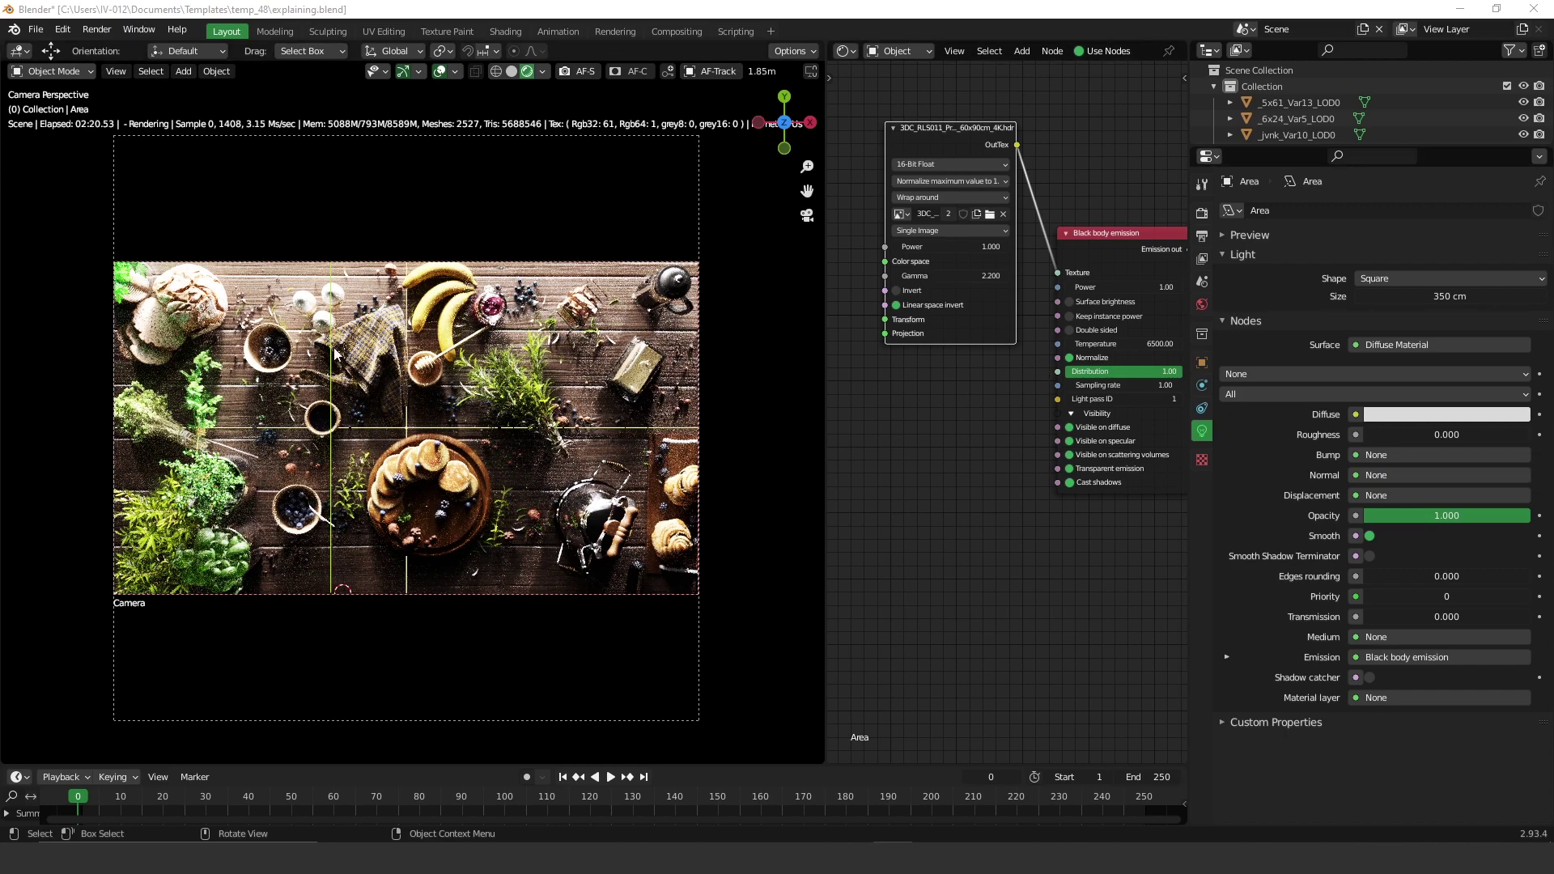
Set the viewport to solid shading and switch the file to Scene.001
click(511, 72)
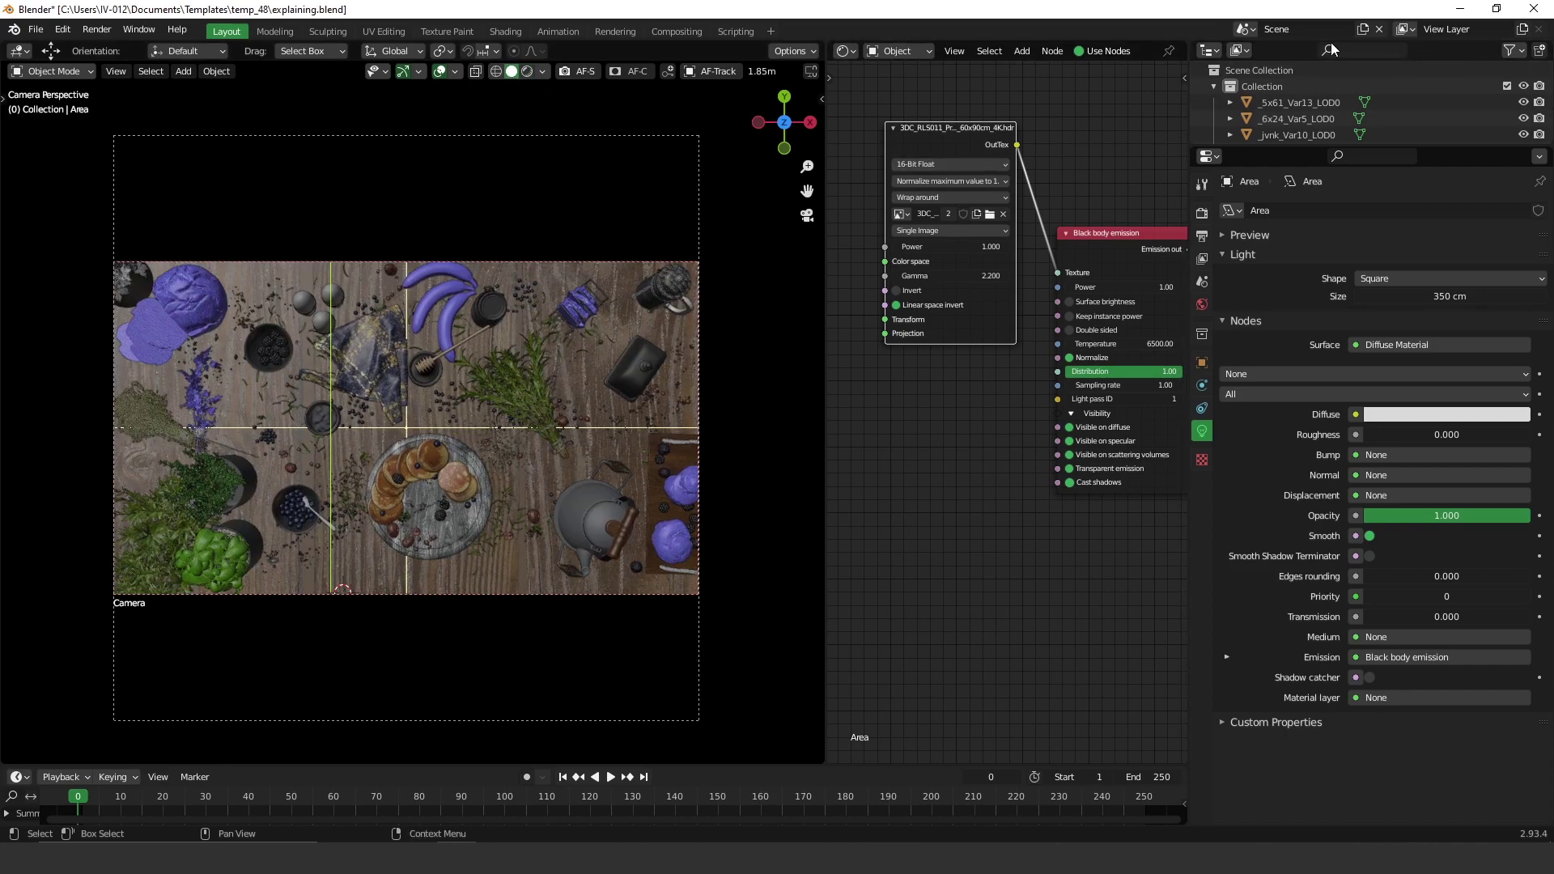
click(1247, 29)
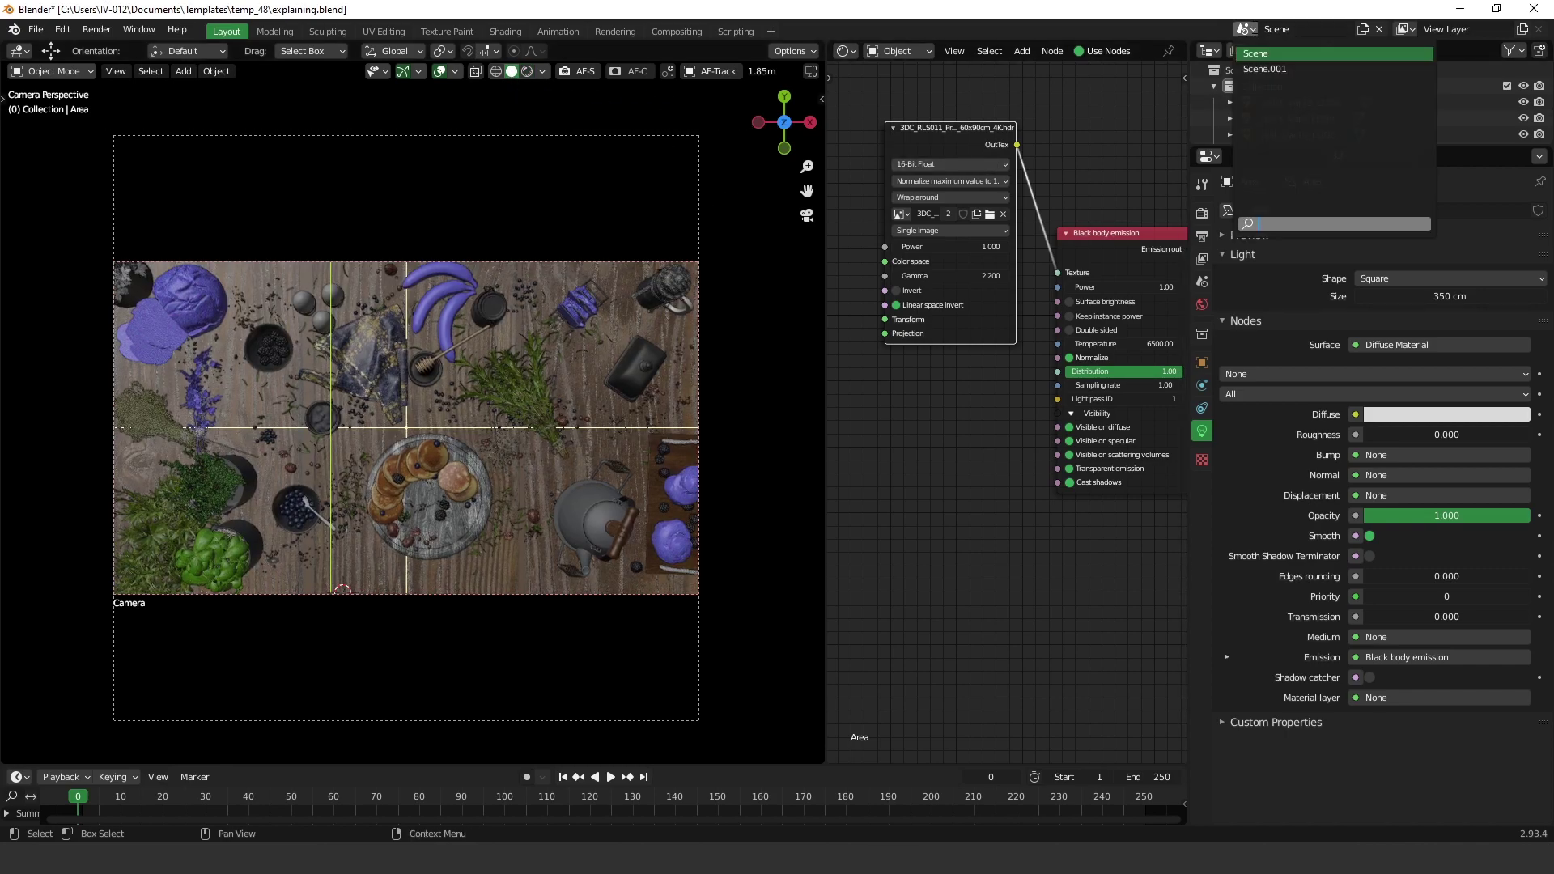
click(1267, 71)
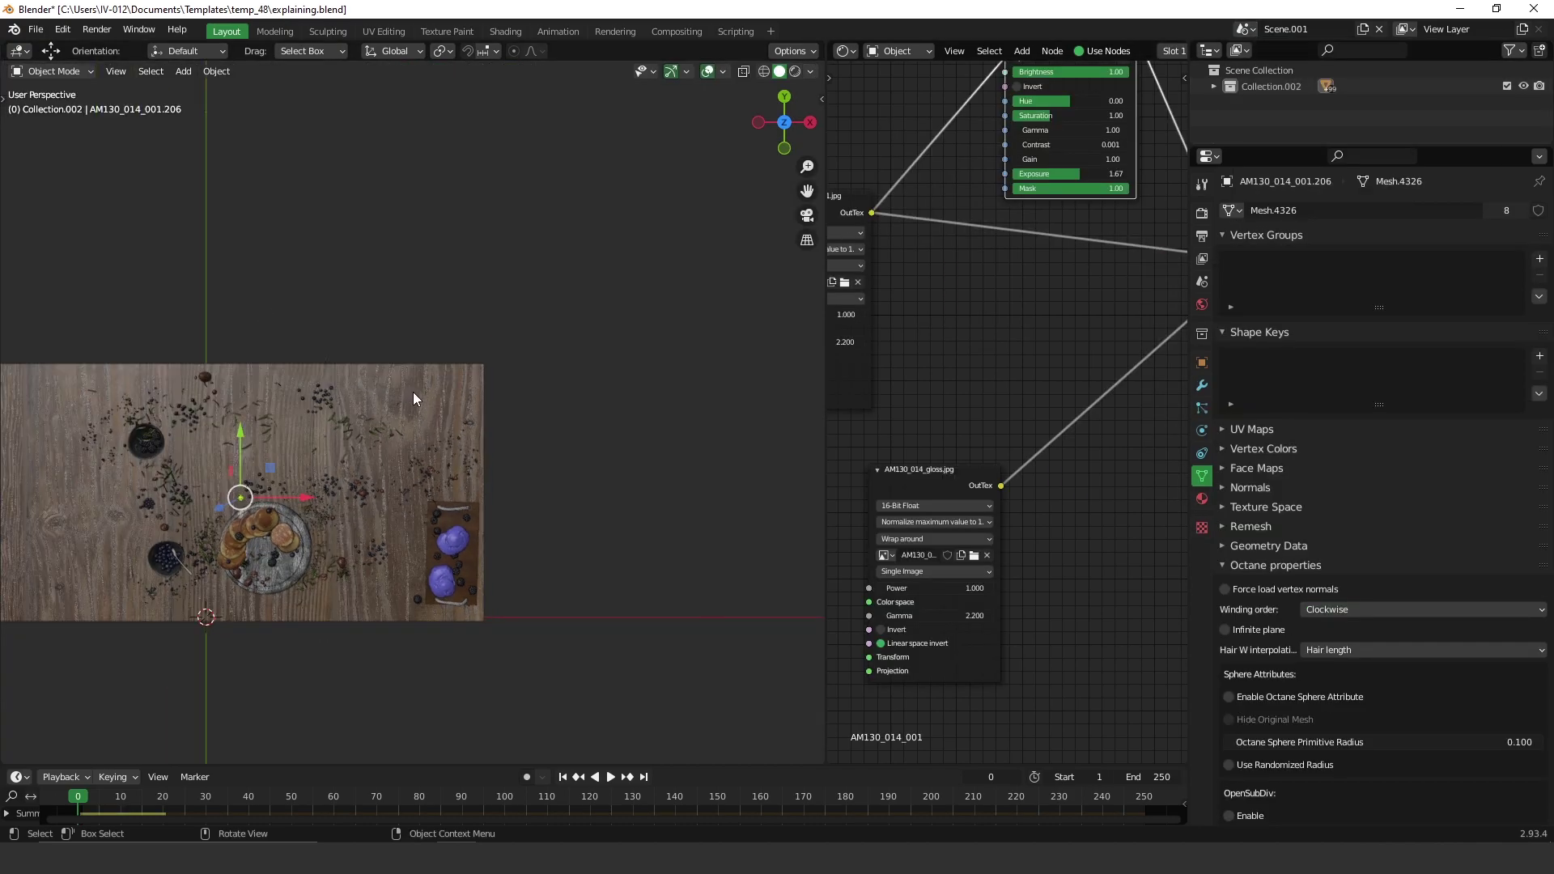
Deselect everything and play the animation of berries and herbs falling onto the table, stopping at frame 24
middle_drag(414, 393, 421, 430)
scroll(421, 430, up, 3)
shift+middle_drag(479, 531, 570, 359)
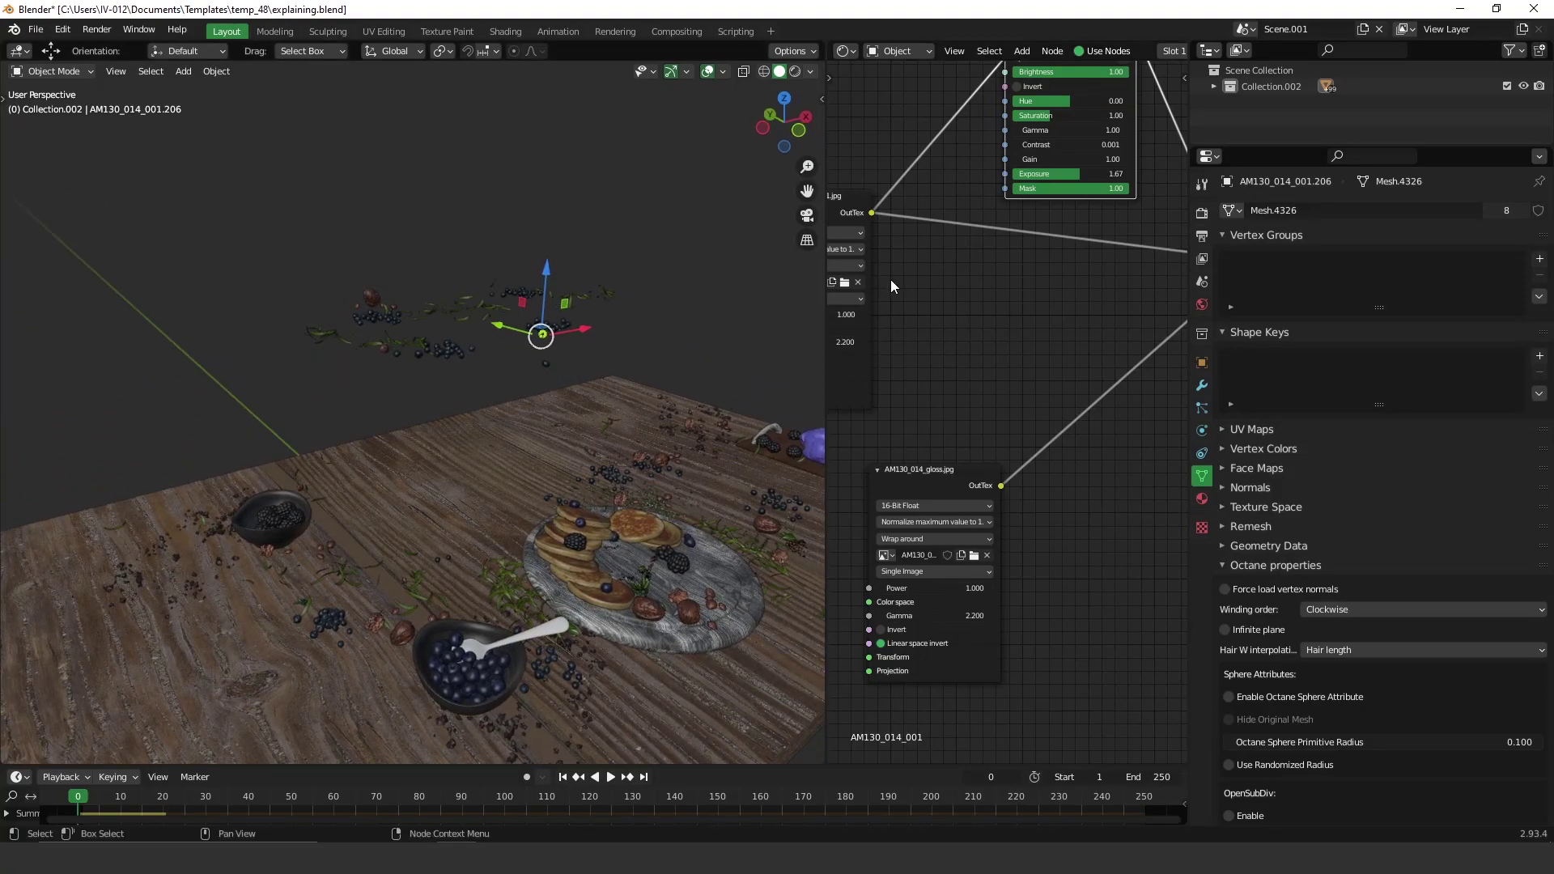
click(1203, 213)
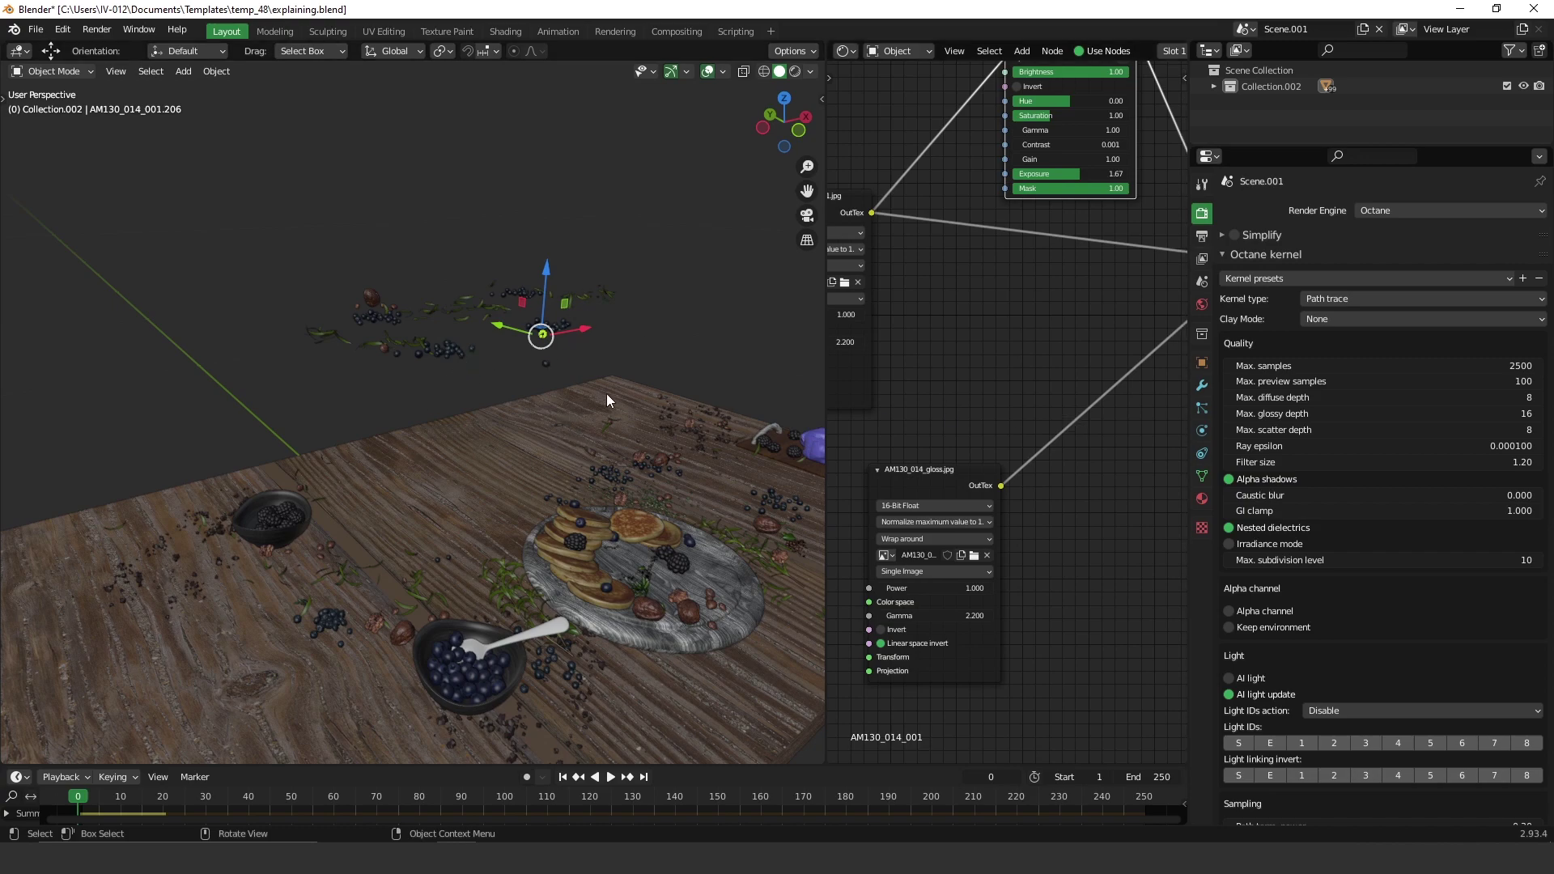
click(628, 307)
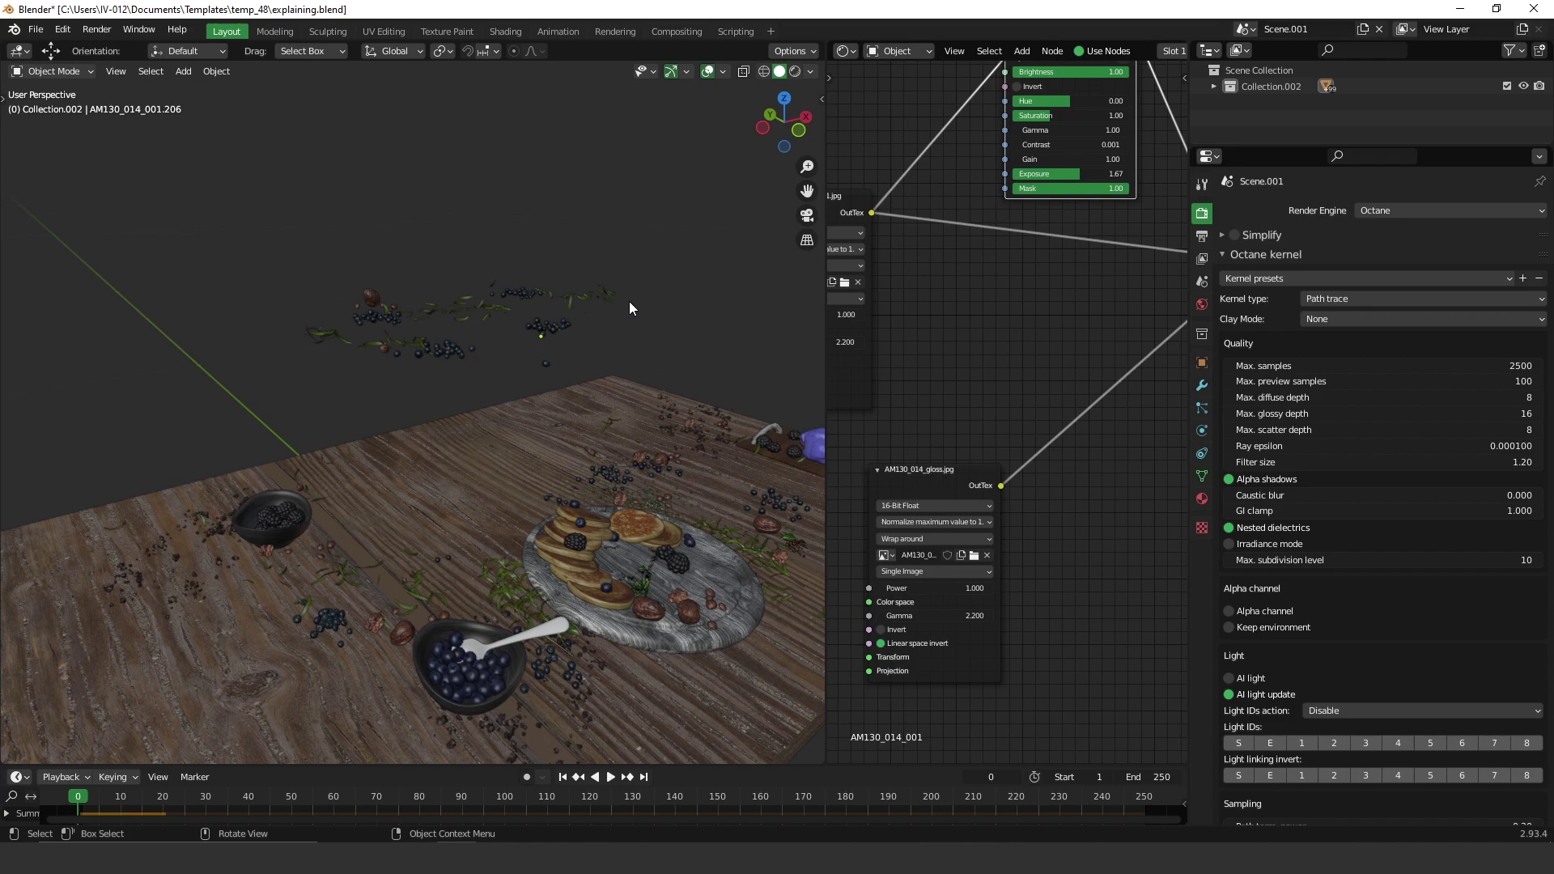
key(space)
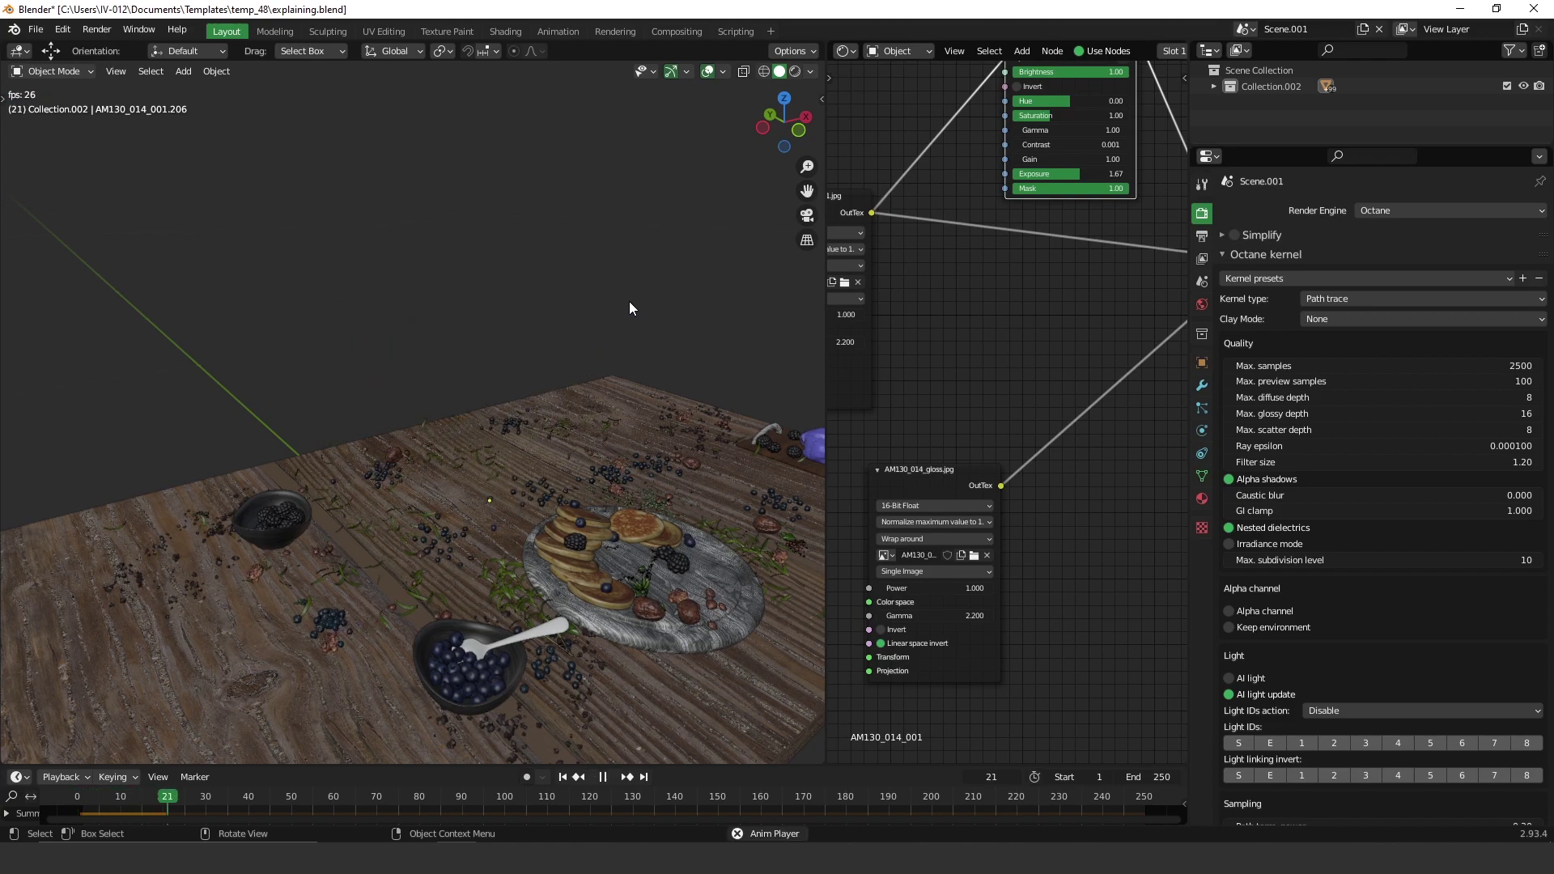
key(space)
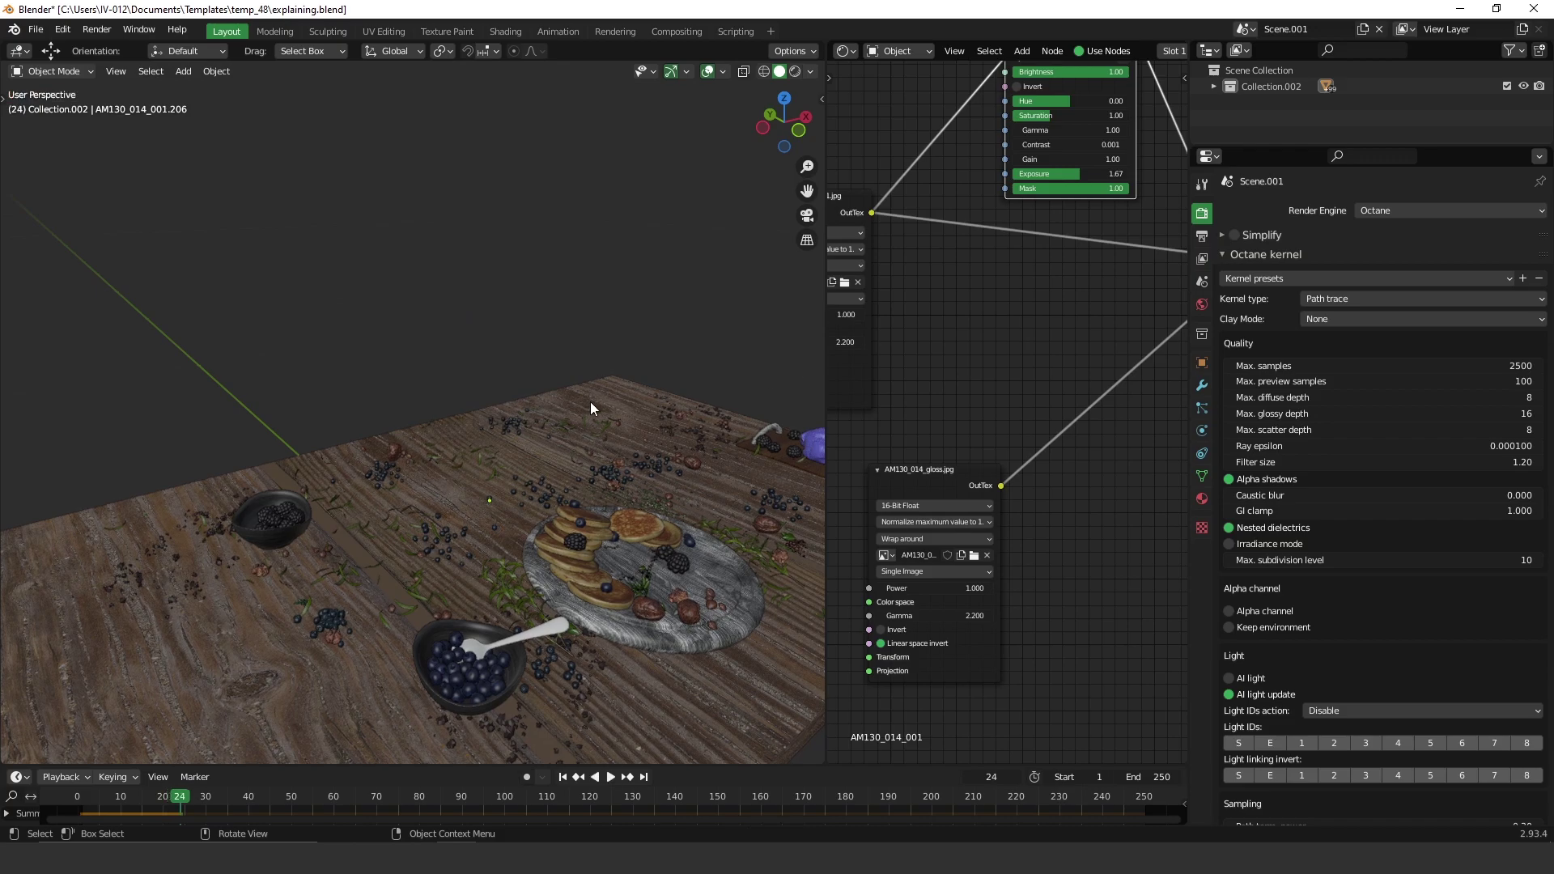
Inspect the scattered berries up close and return the animation to frame 0
middle_drag(416, 522, 493, 373)
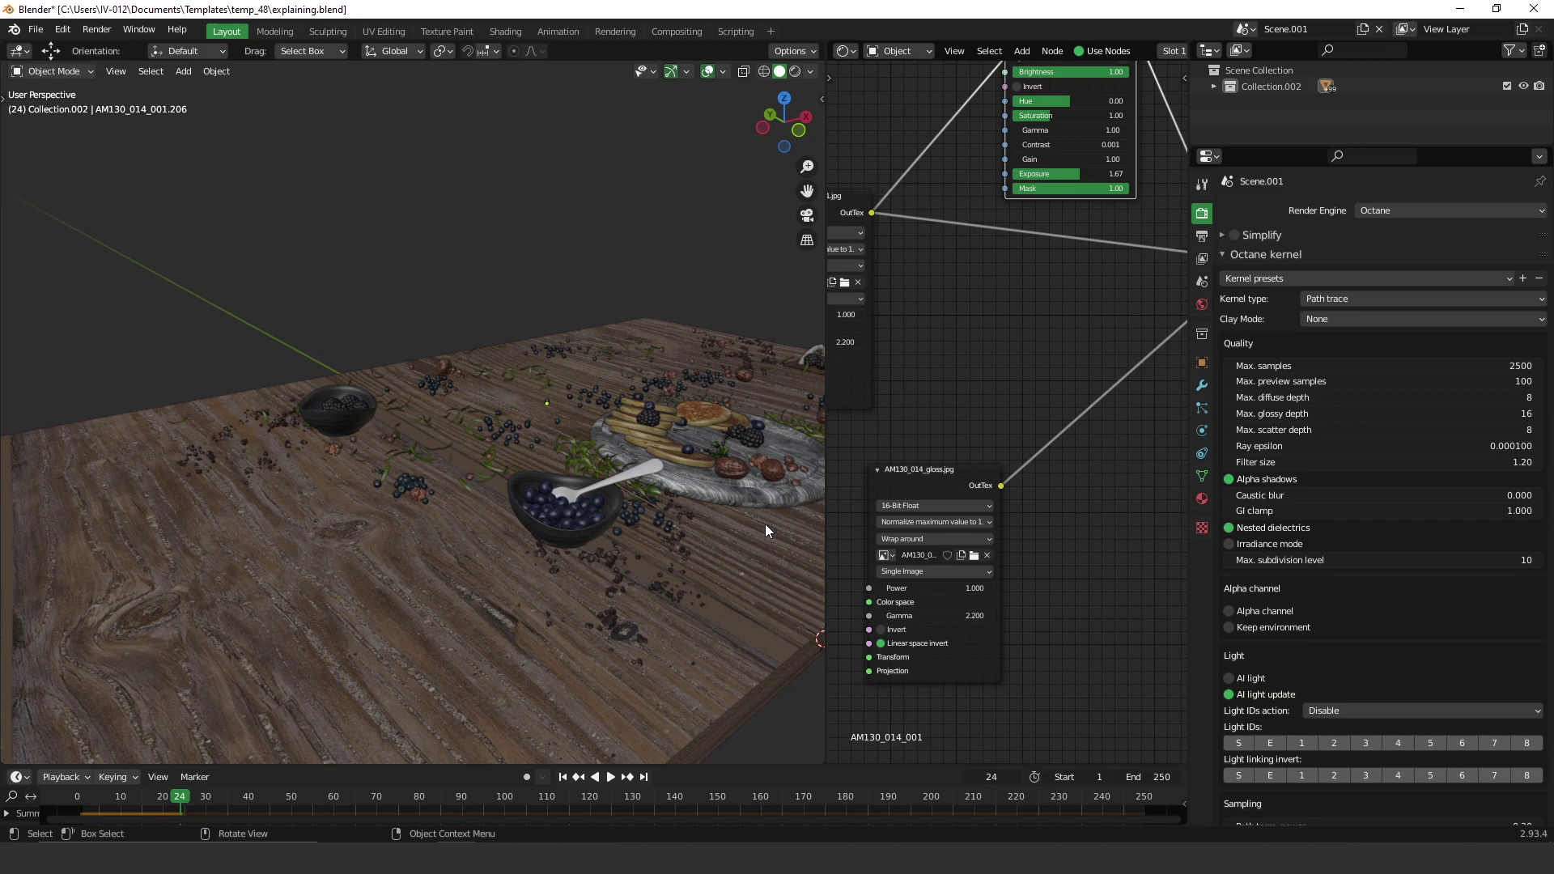
middle_drag(520, 439, 459, 455)
click(157, 794)
key(space)
key(Escape)
Select individual berries and rosemary sprigs floating above the table one after another
click(546, 237)
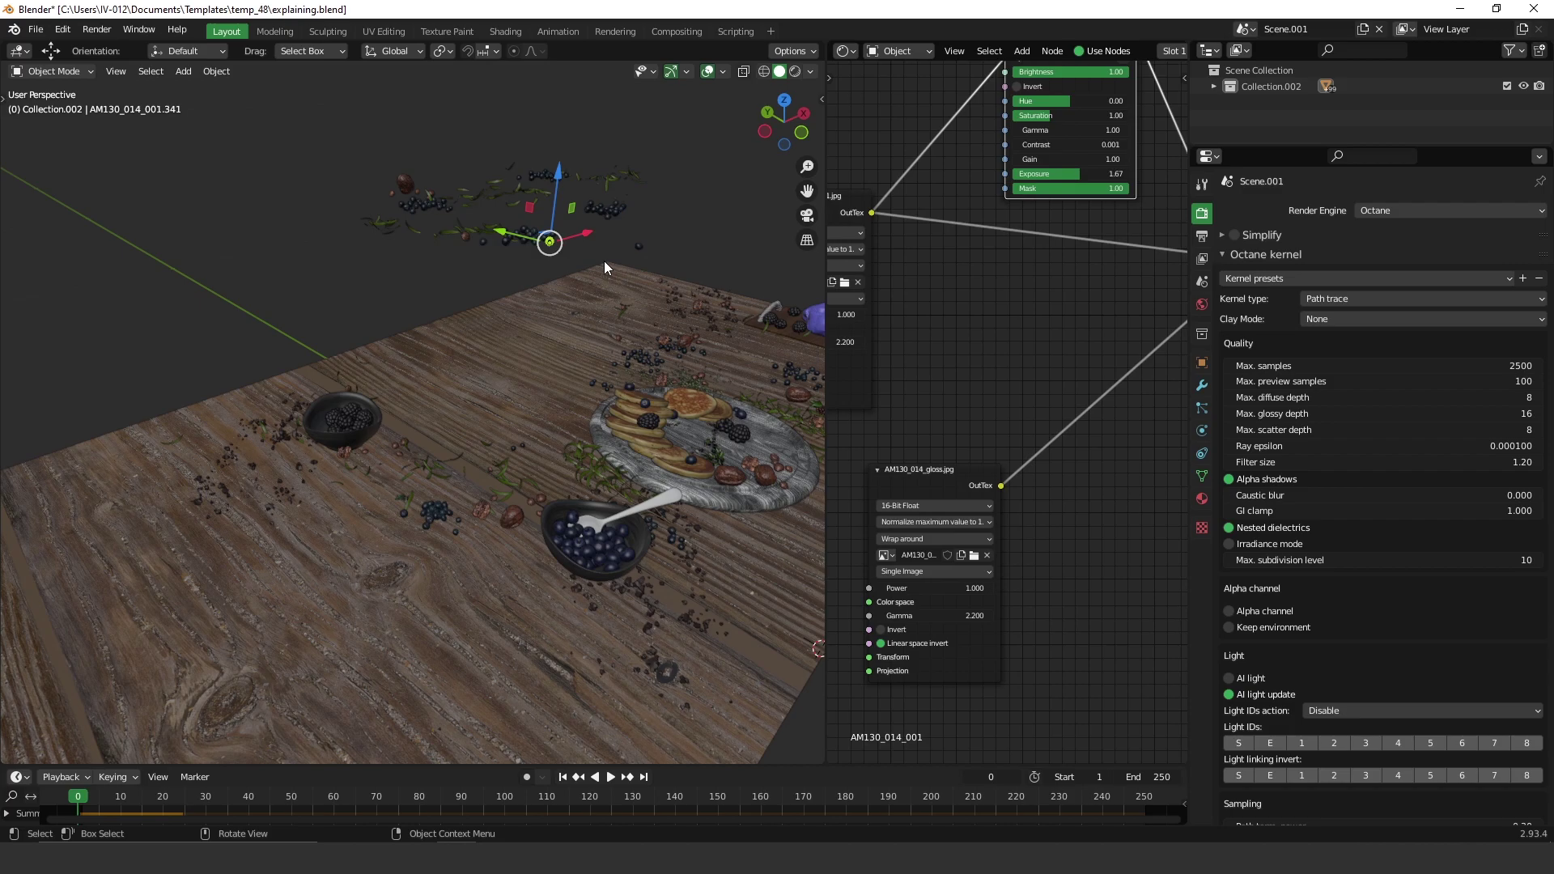
click(398, 217)
click(453, 206)
click(545, 183)
click(620, 177)
middle_drag(620, 336, 614, 243)
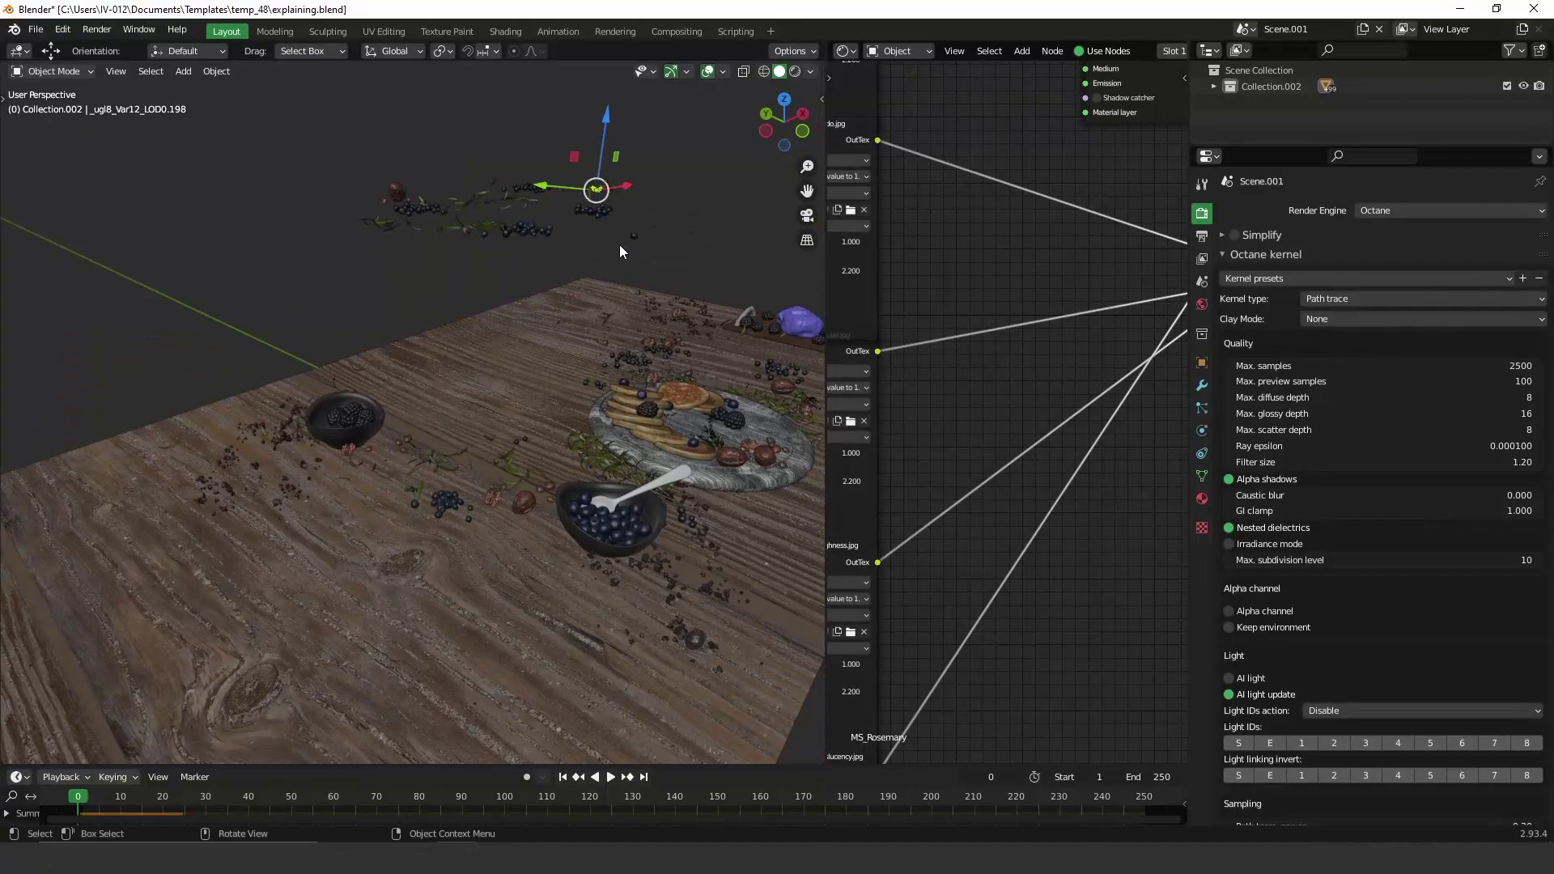
Examine the rigid body physics settings of the lone floating berry and of the wooden tabletop
click(635, 236)
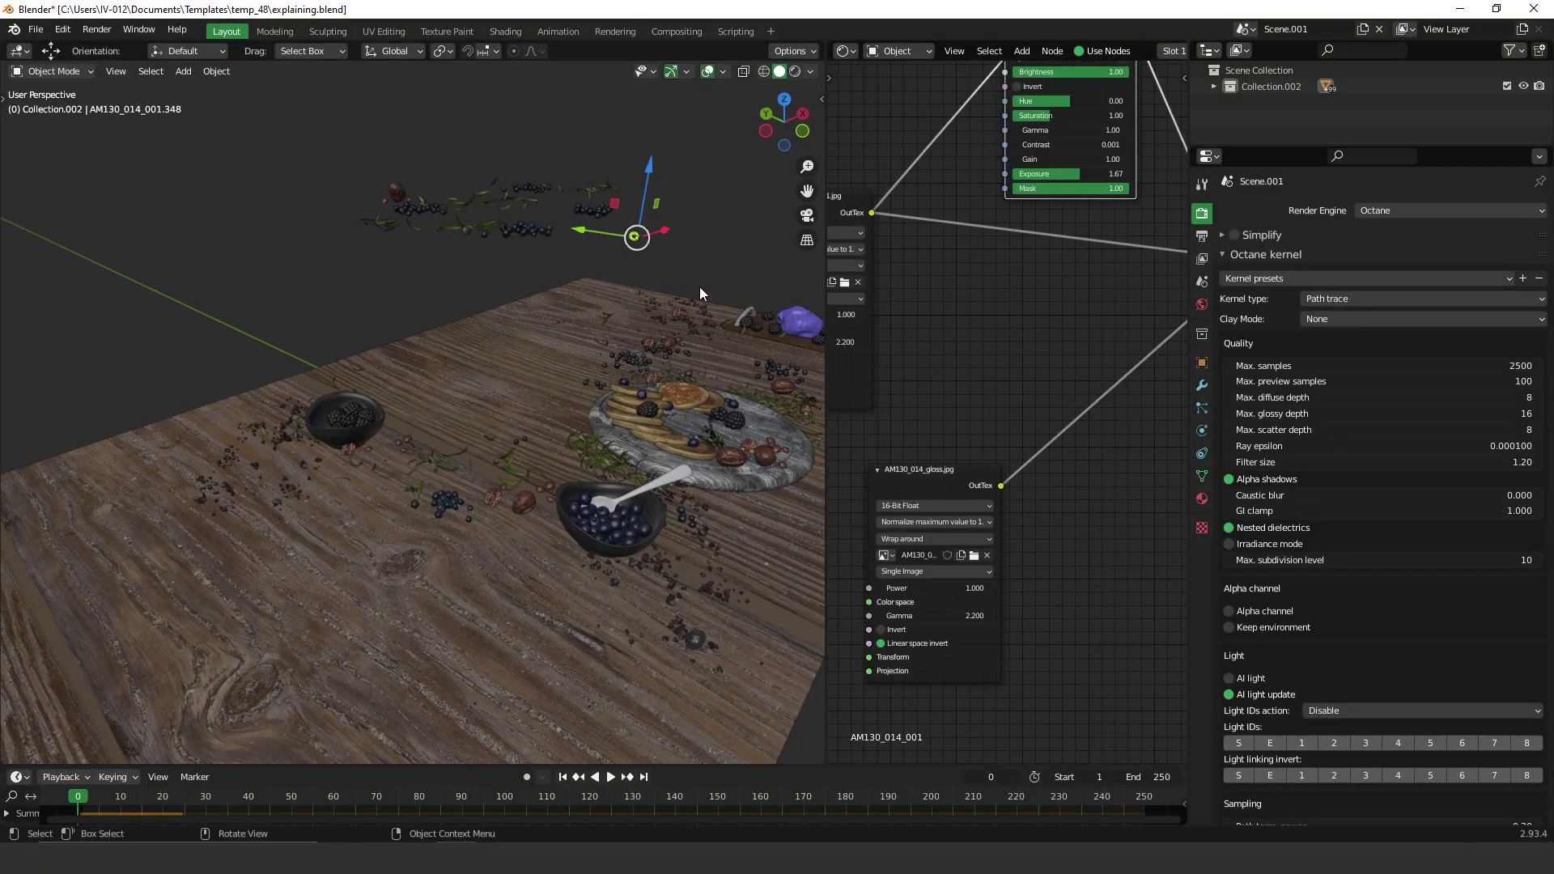
click(1202, 410)
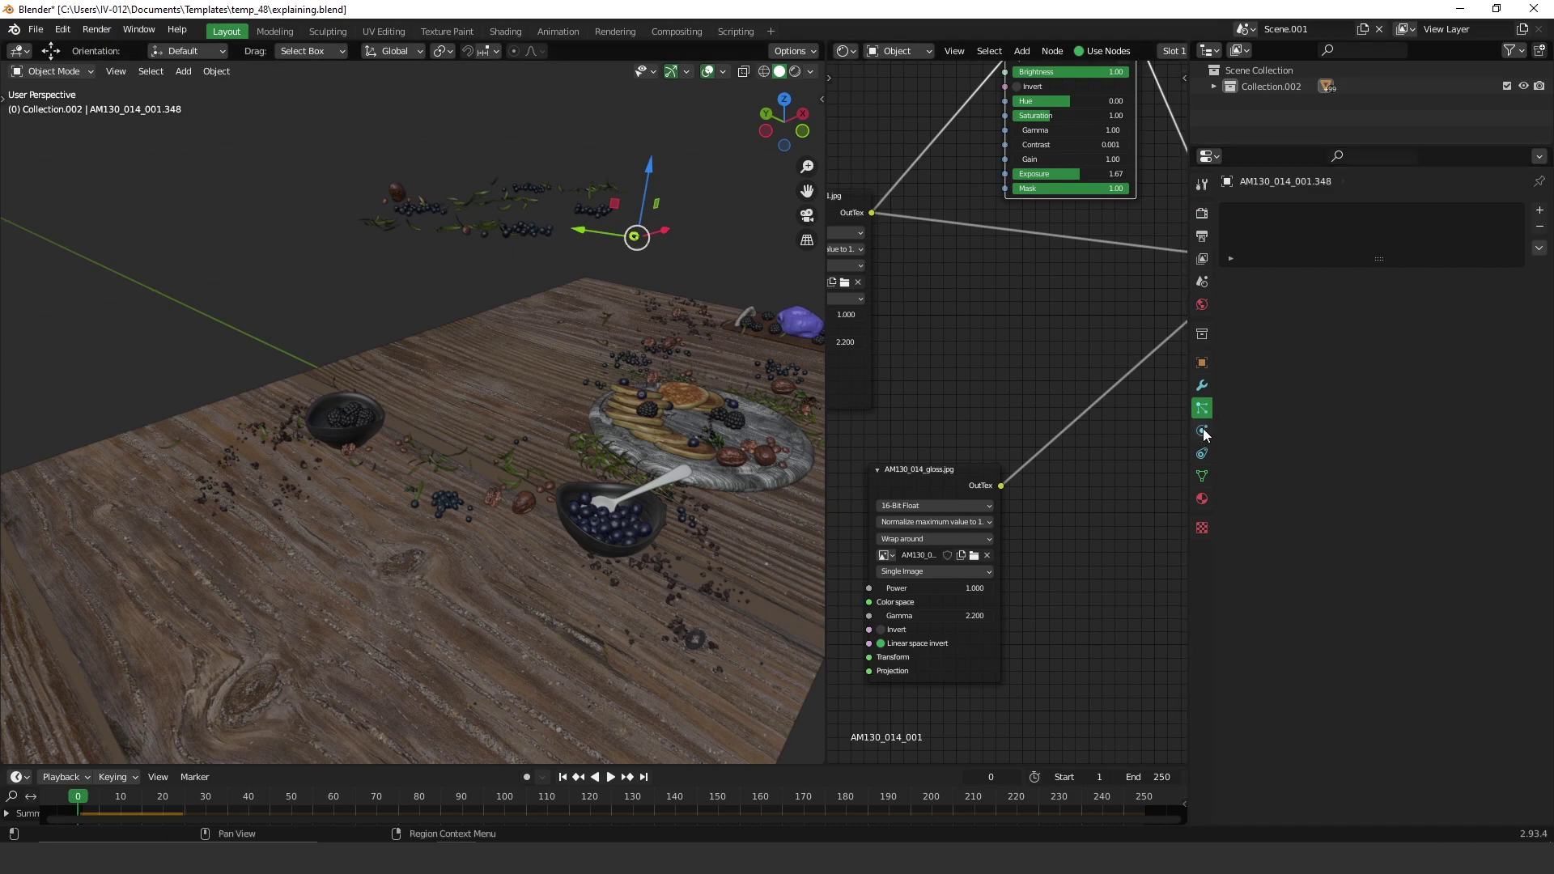
click(1202, 433)
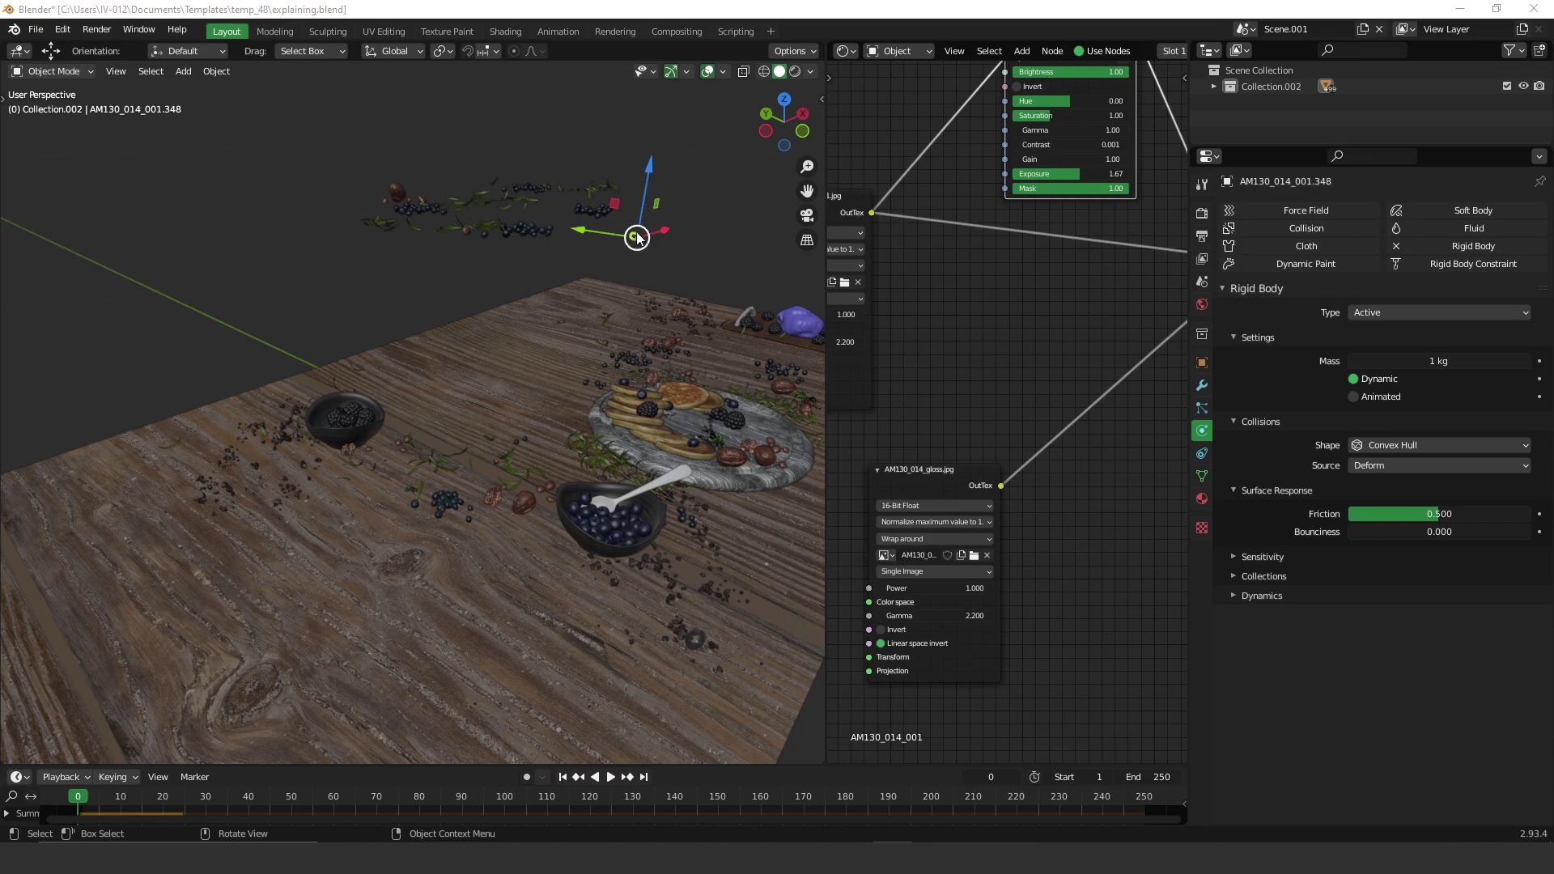
click(547, 351)
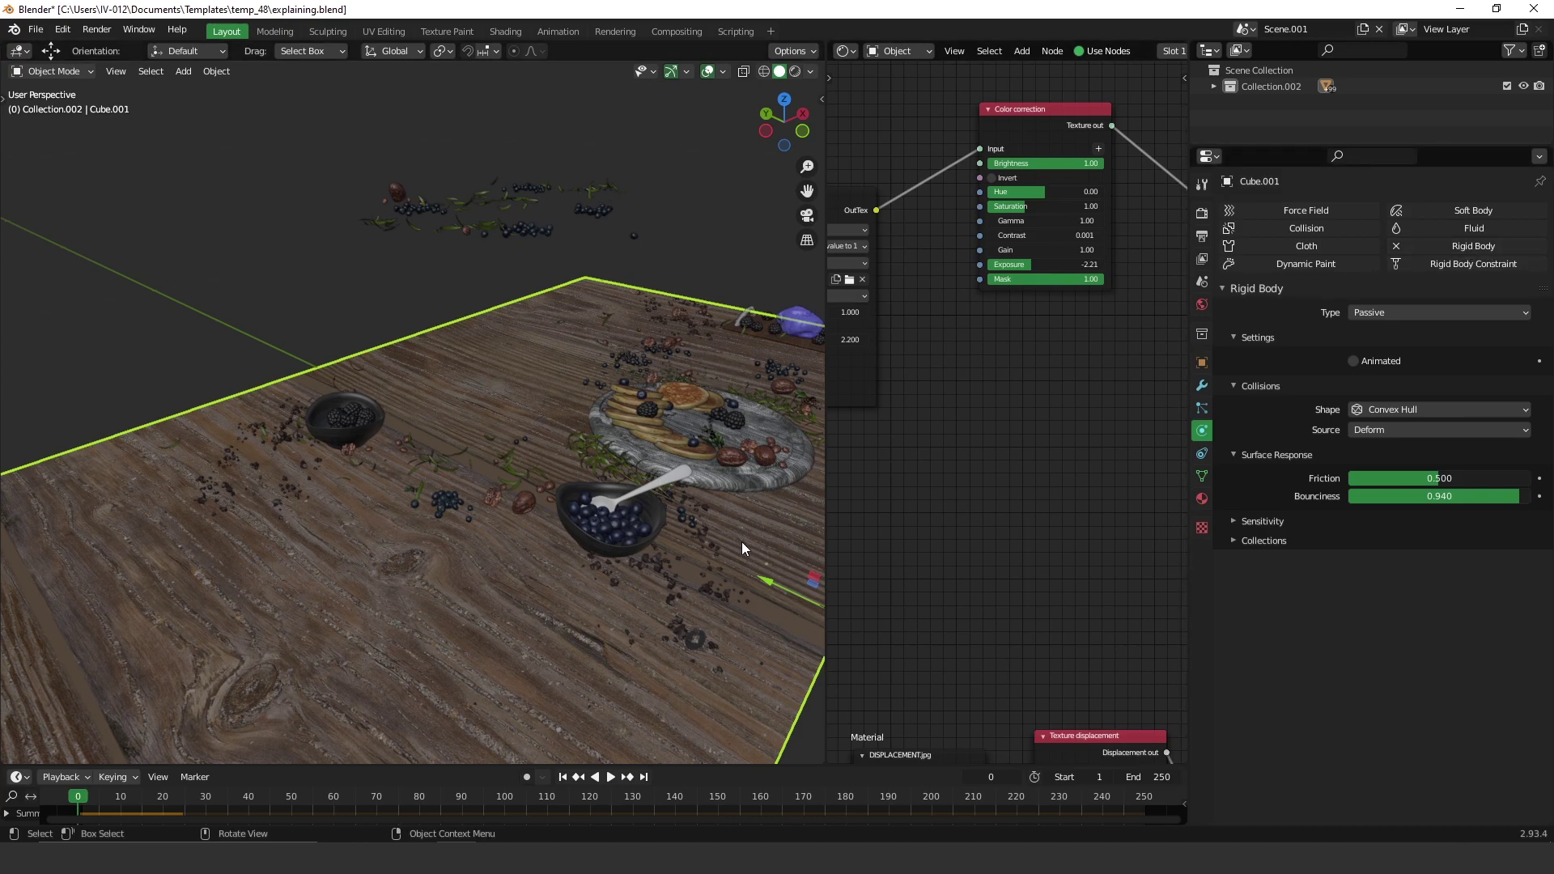
Select a loose blueberry on the table beside the spoon bowl and raise it vertically into the air
scroll(543, 503, down, 3)
scroll(418, 546, up, 6)
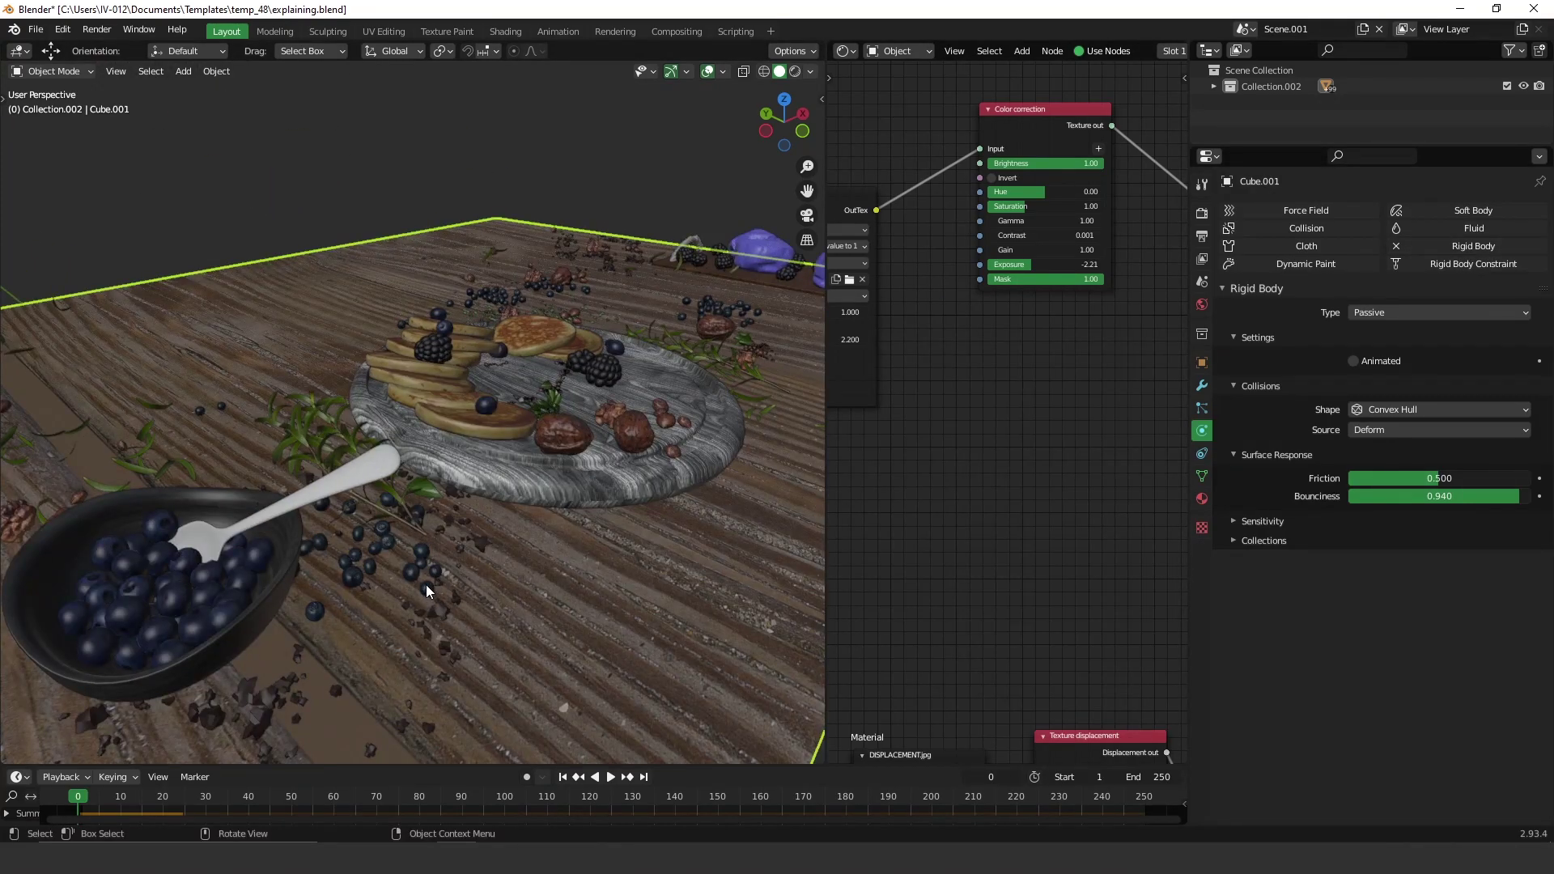
click(426, 584)
key(g)
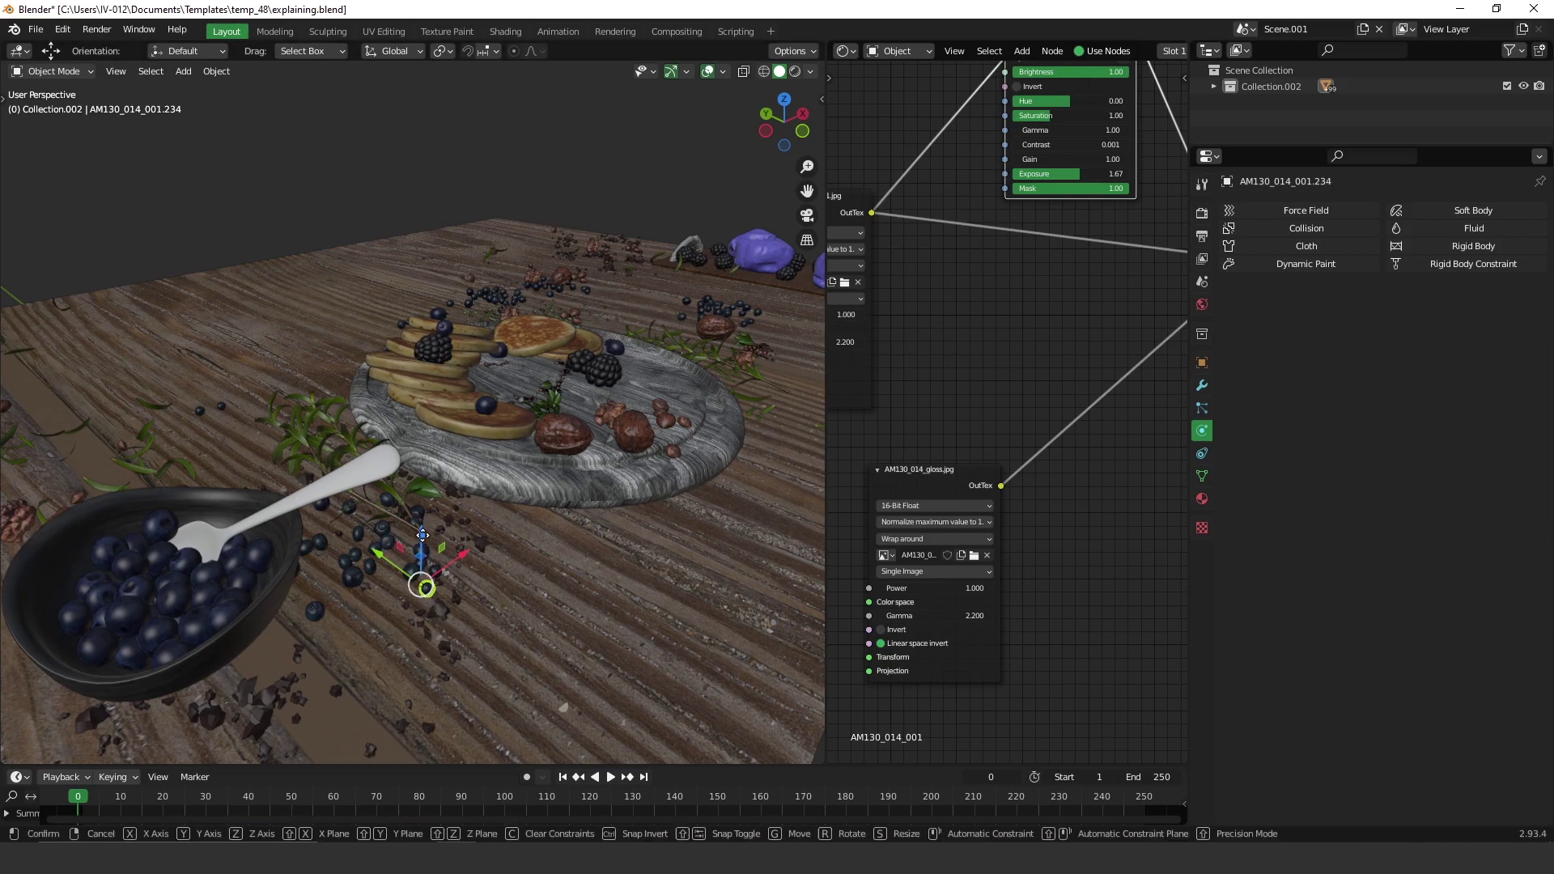
key(z)
click(434, 160)
Add rigid body physics to the raised blueberry, and select the wooden tabletop to review its passive rigid body settings
middle_drag(567, 458, 507, 469)
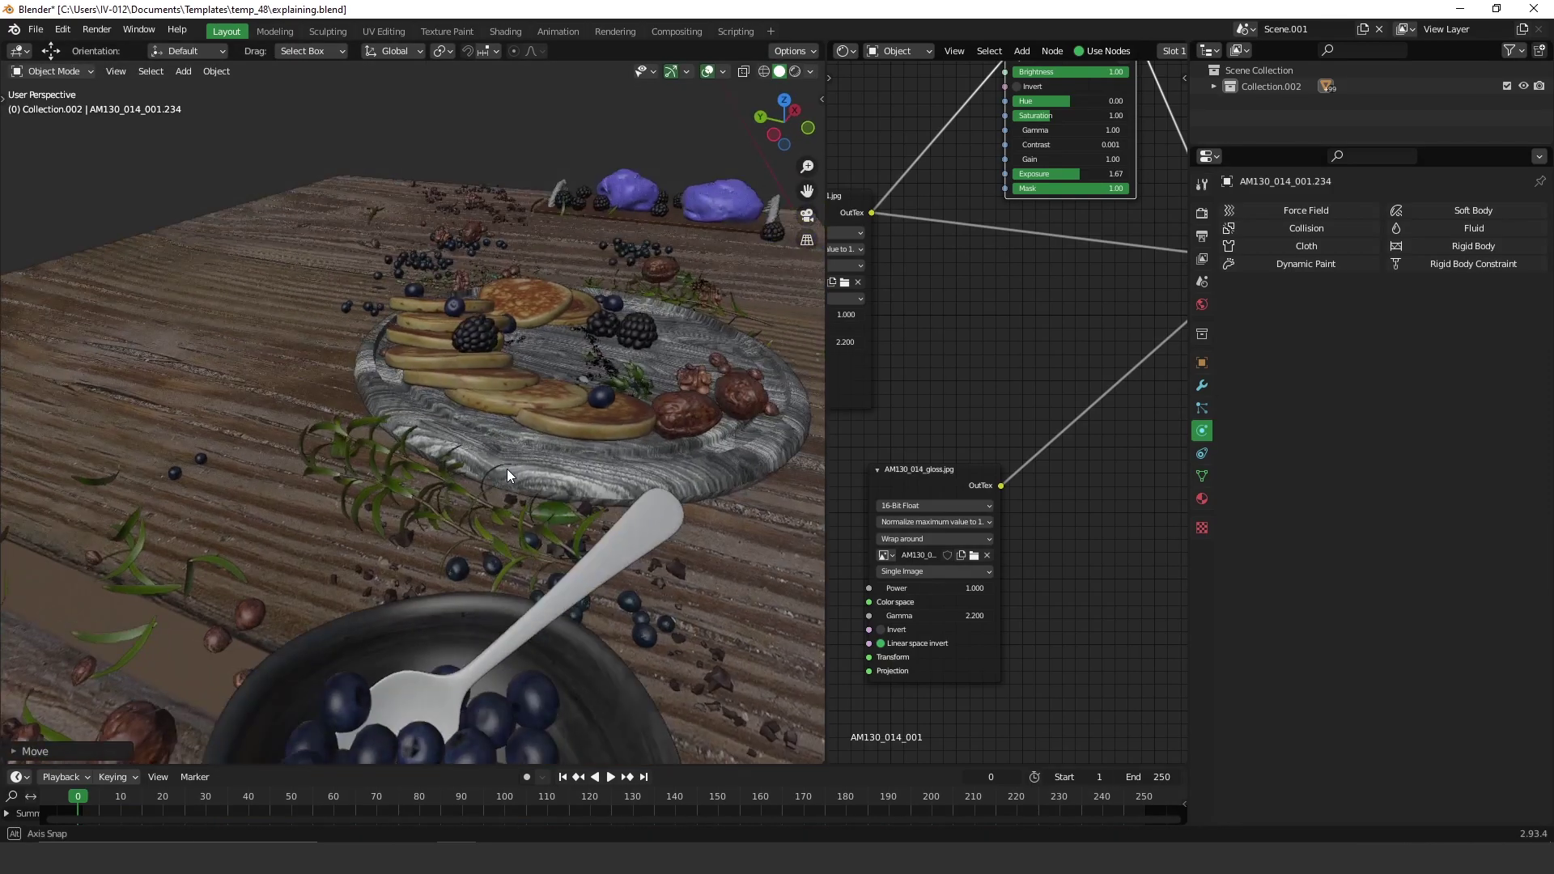
scroll(503, 455, down, 4)
scroll(526, 389, up, 3)
middle_drag(551, 326, 606, 317)
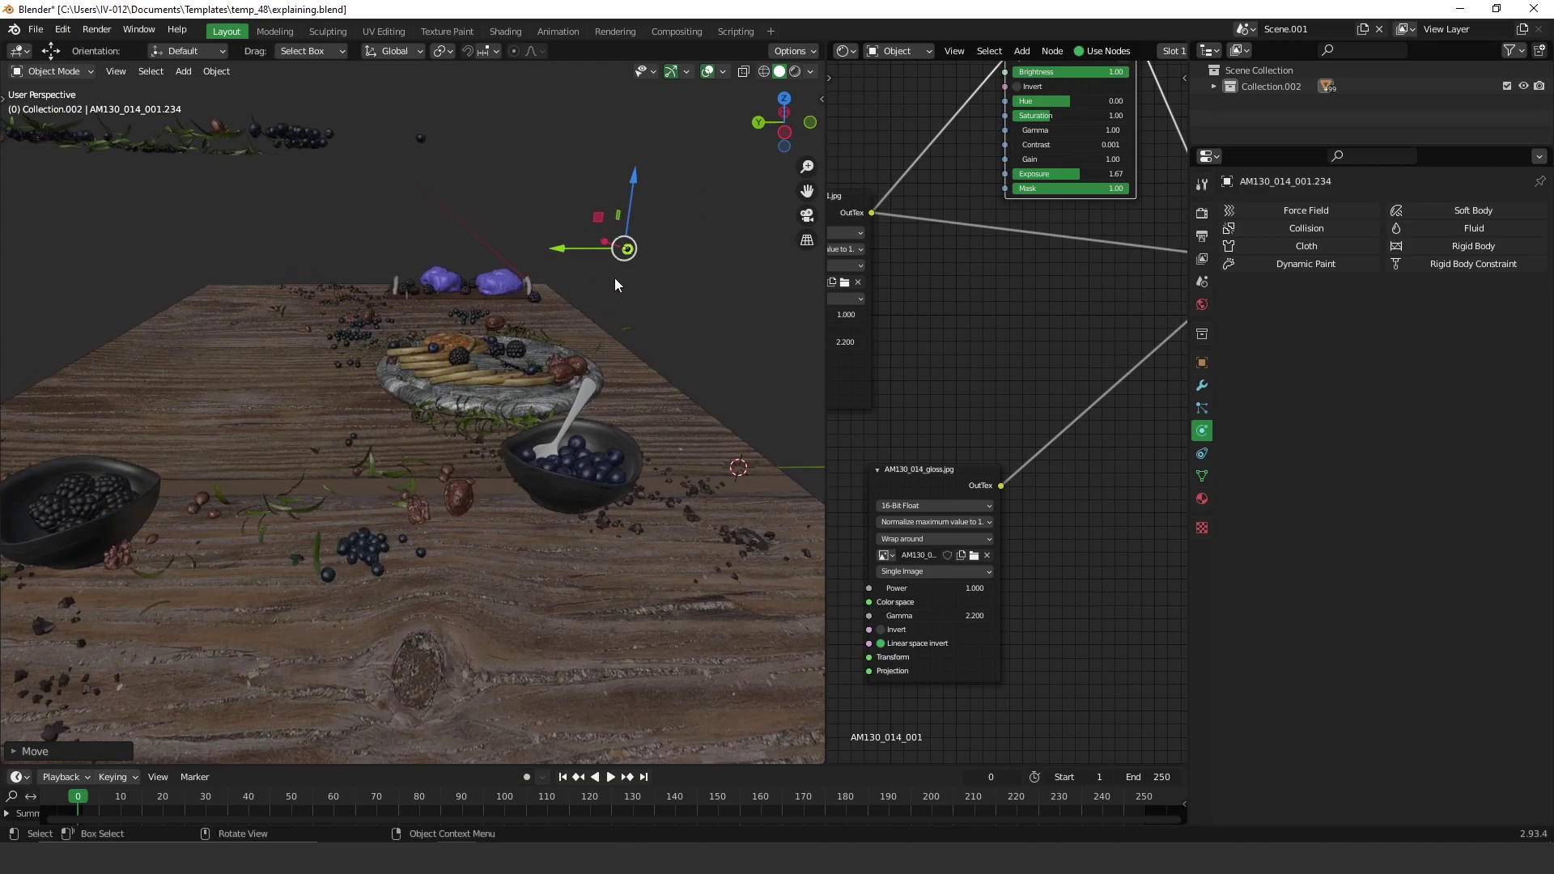
click(1494, 250)
click(700, 415)
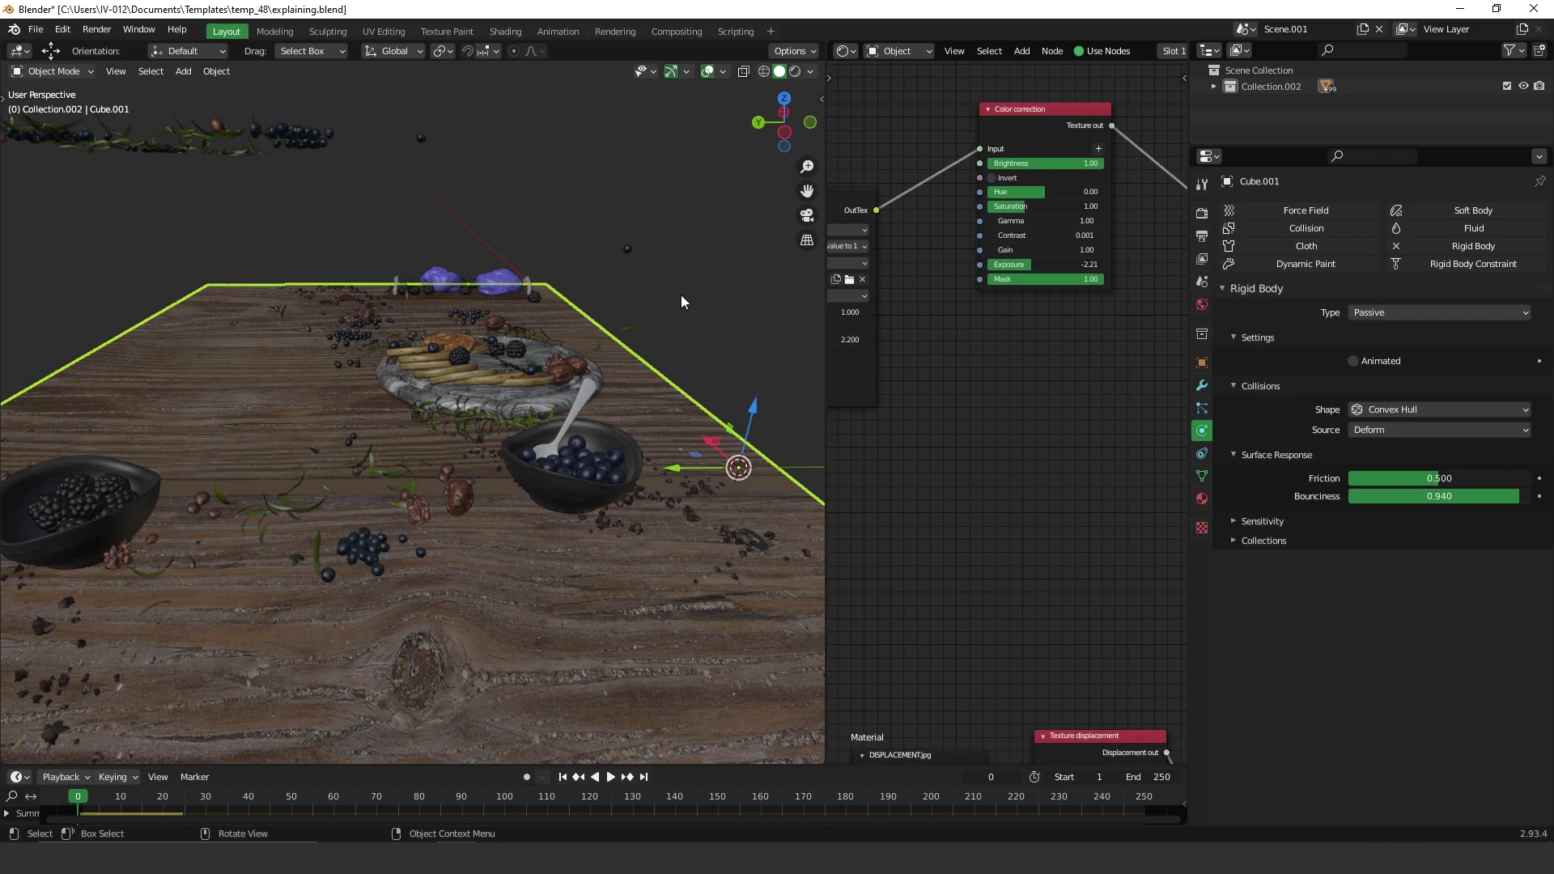
mouse_move(569, 301)
middle_down()
mouse_move(590, 295)
mouse_move(541, 294)
middle_up()
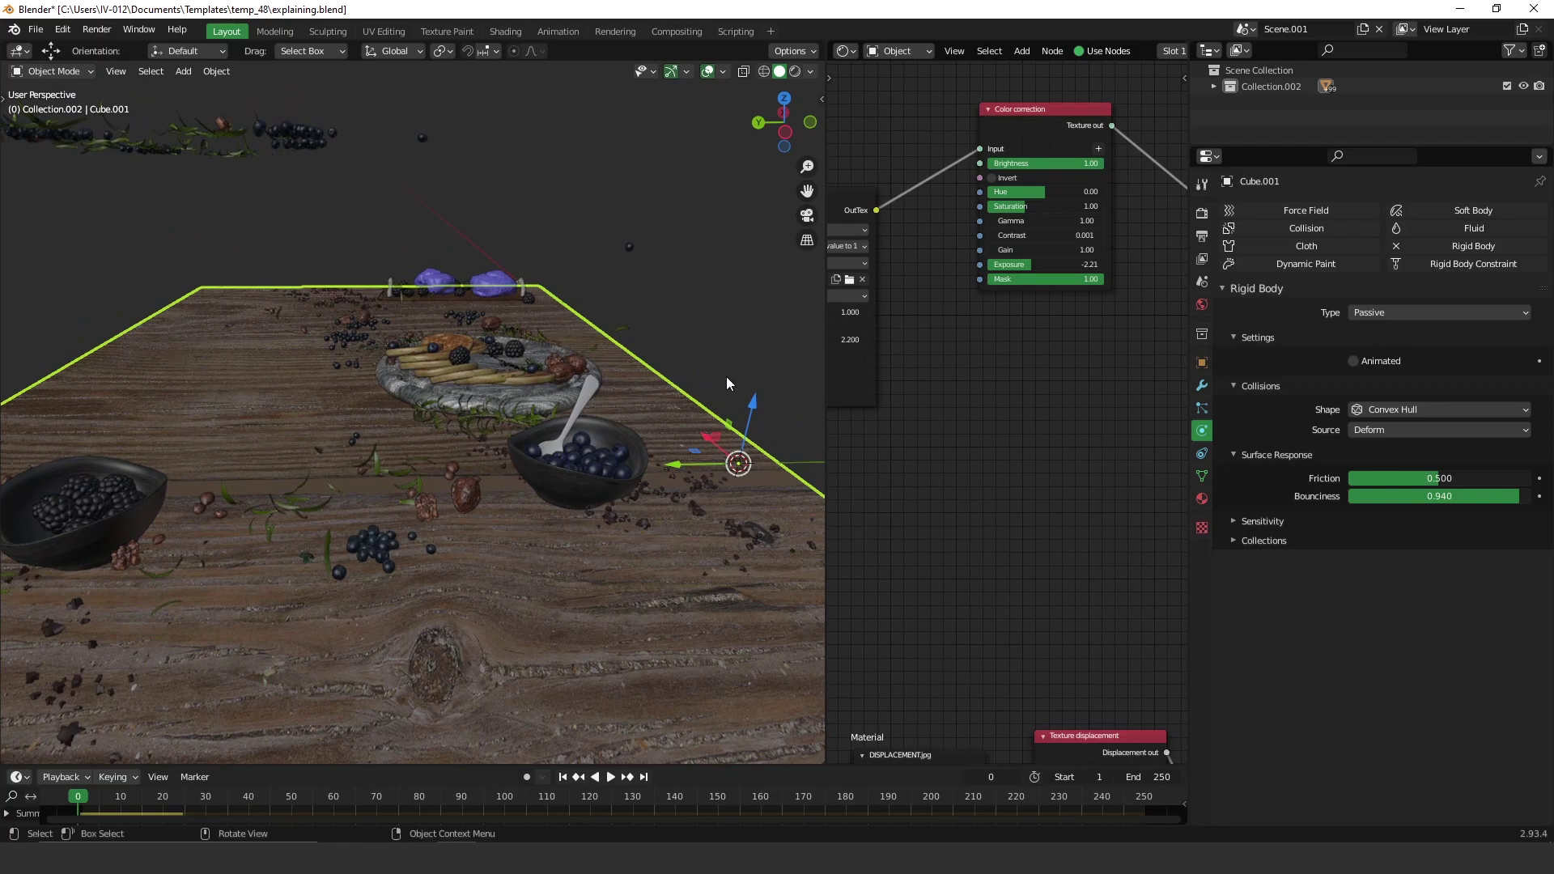
middle_drag(726, 377, 654, 380)
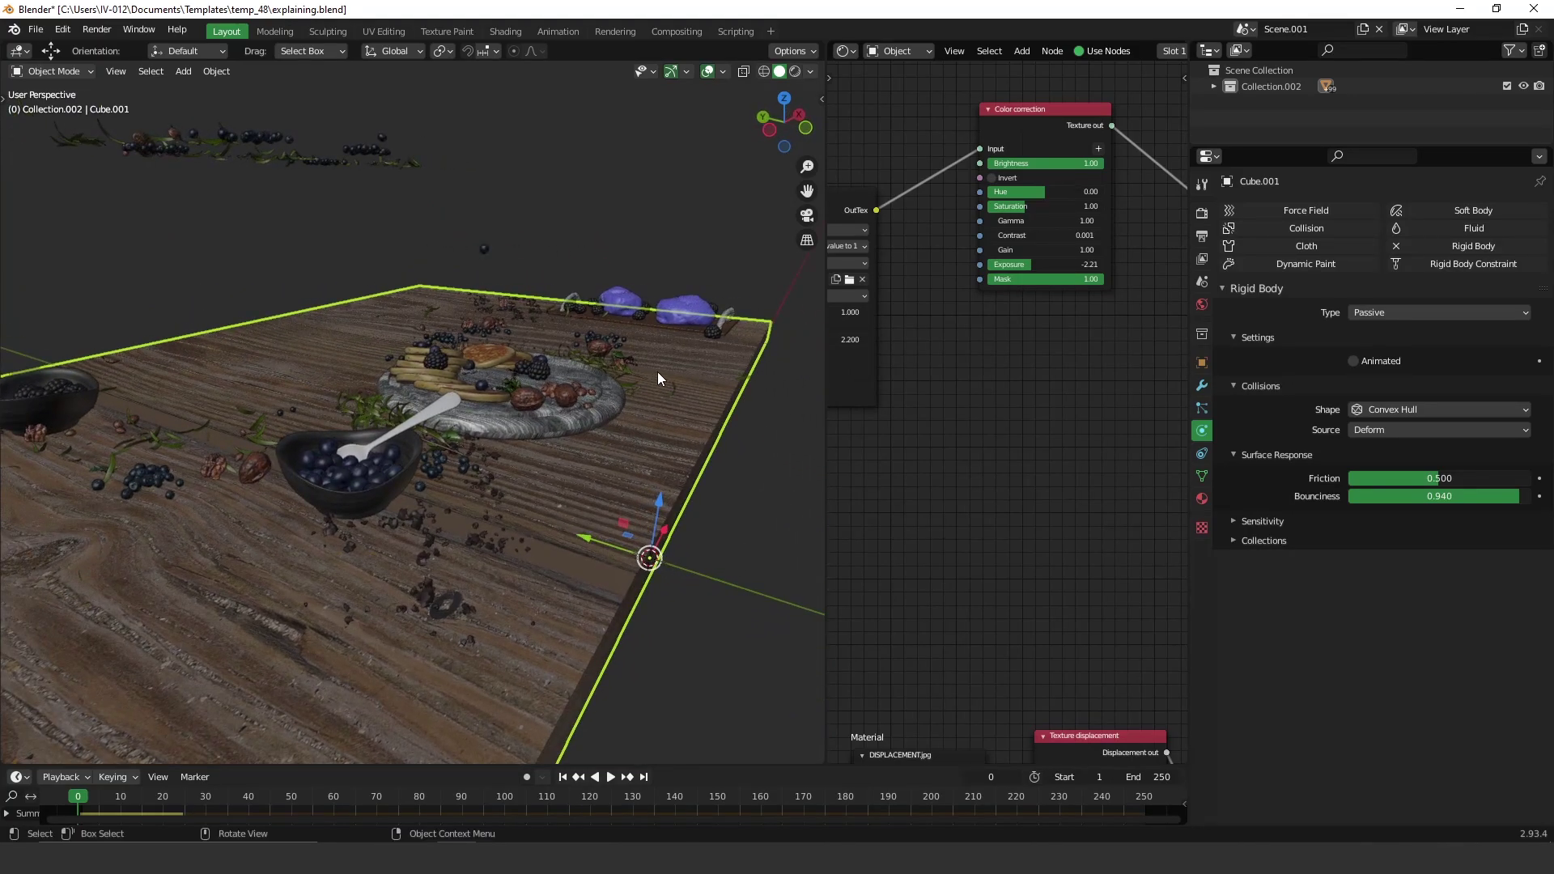
Play the simulation and watch the falling berries up close beside the spoon bowl, stopping at frame 21
key(space)
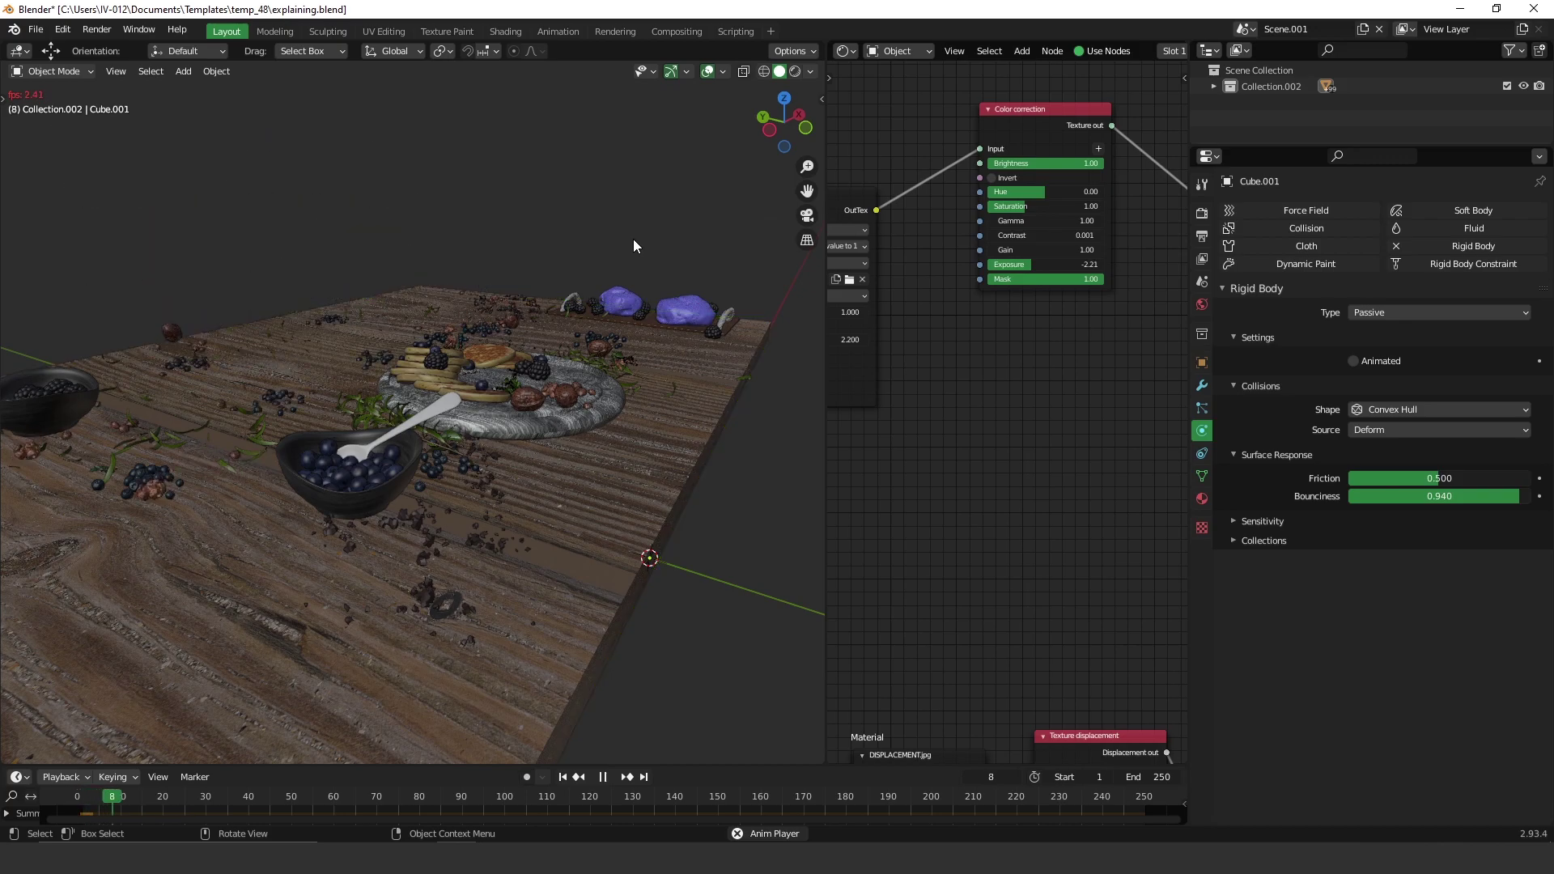
scroll(469, 497, up, 4)
scroll(486, 510, up, 4)
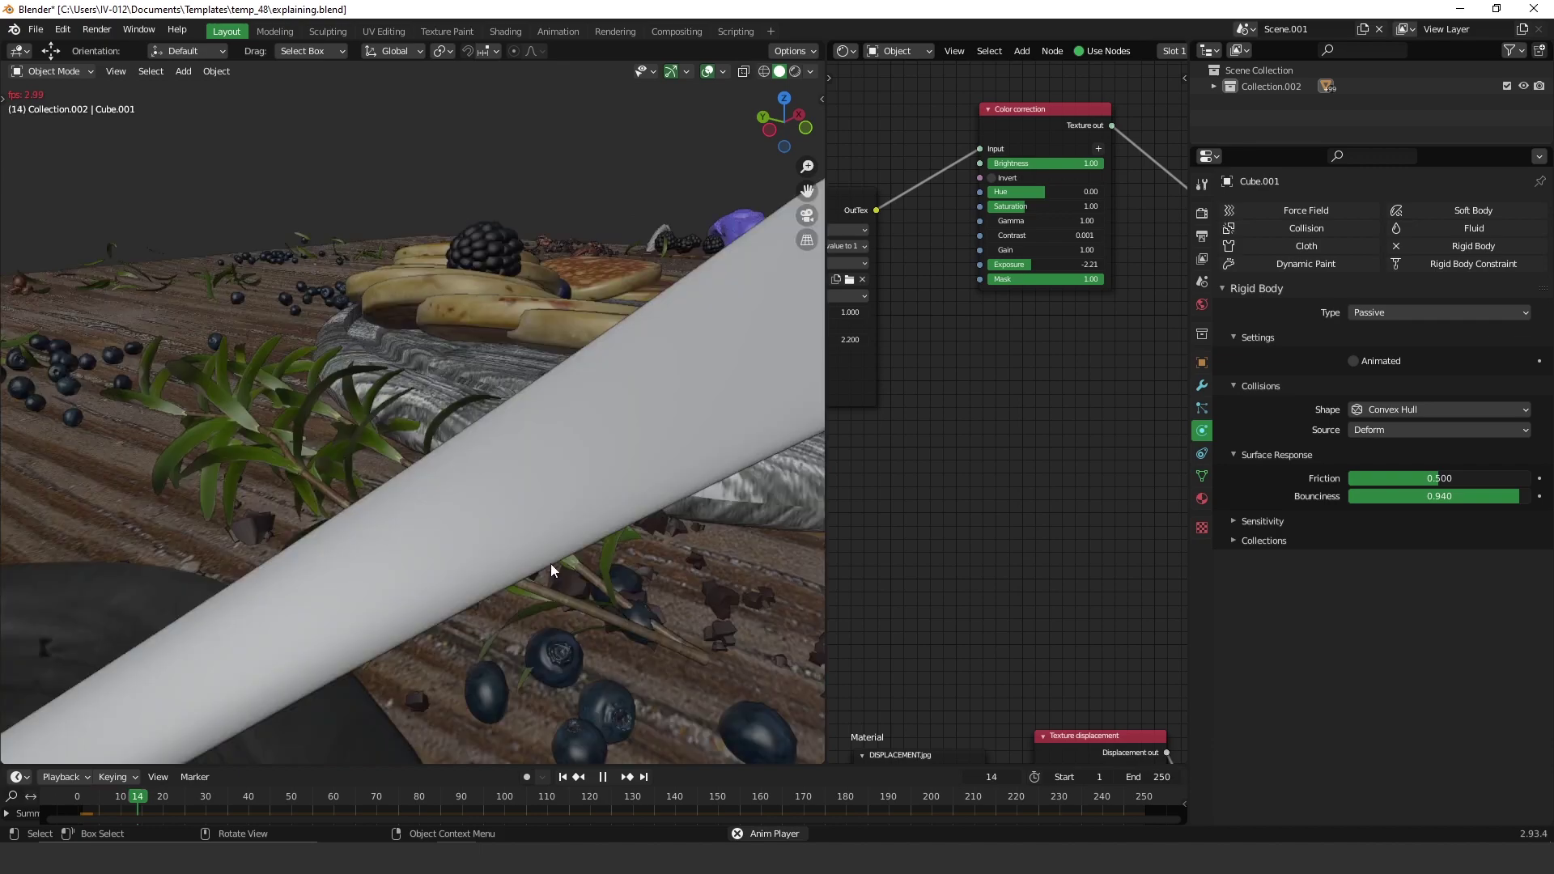
scroll(657, 585, down, 4)
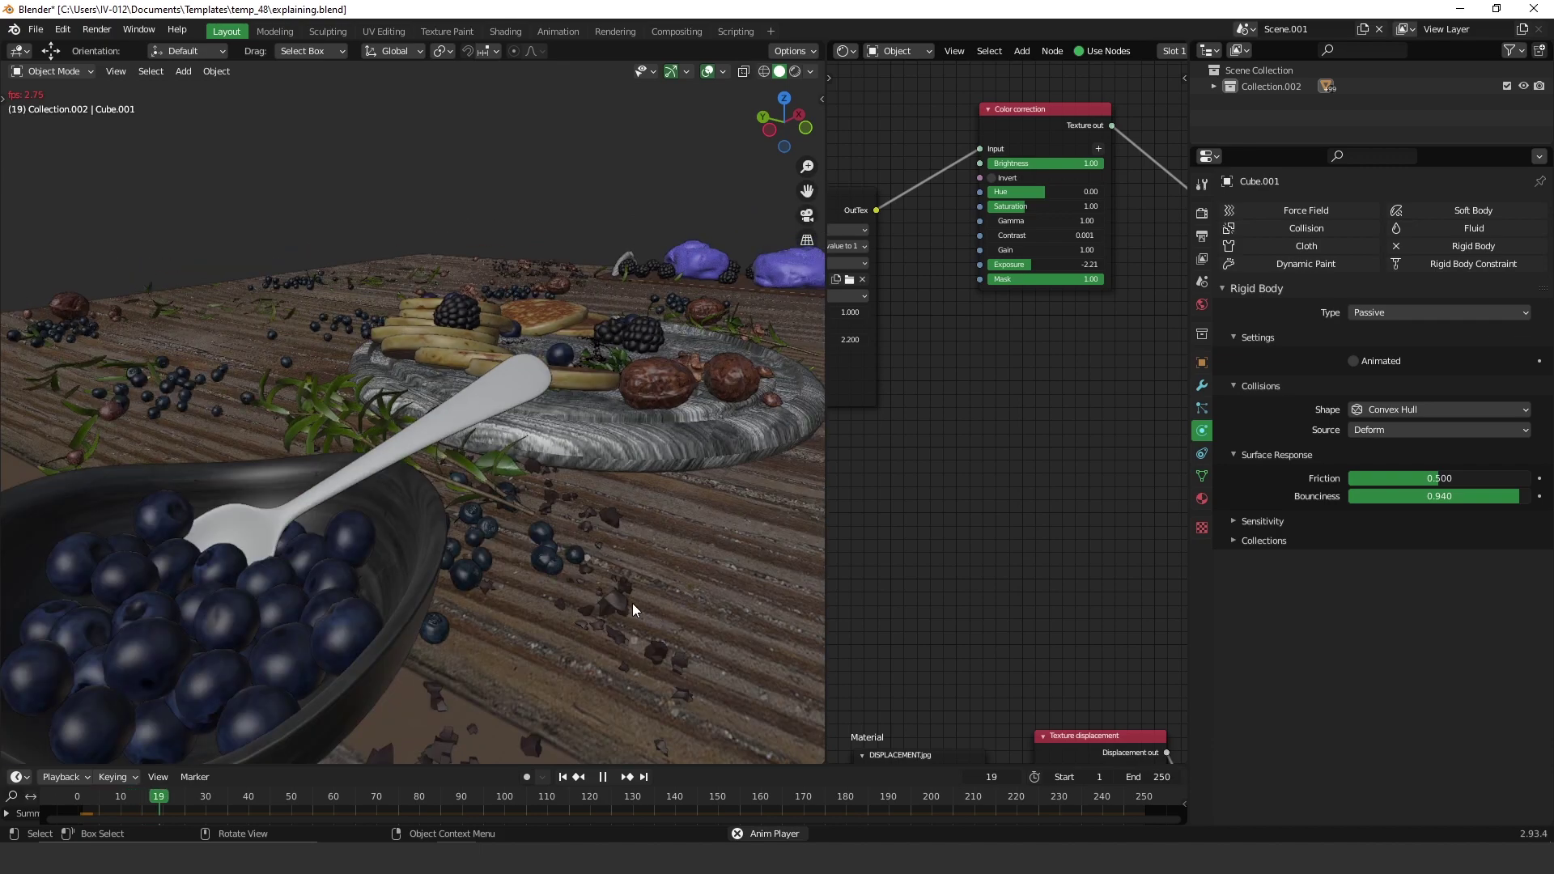
key(space)
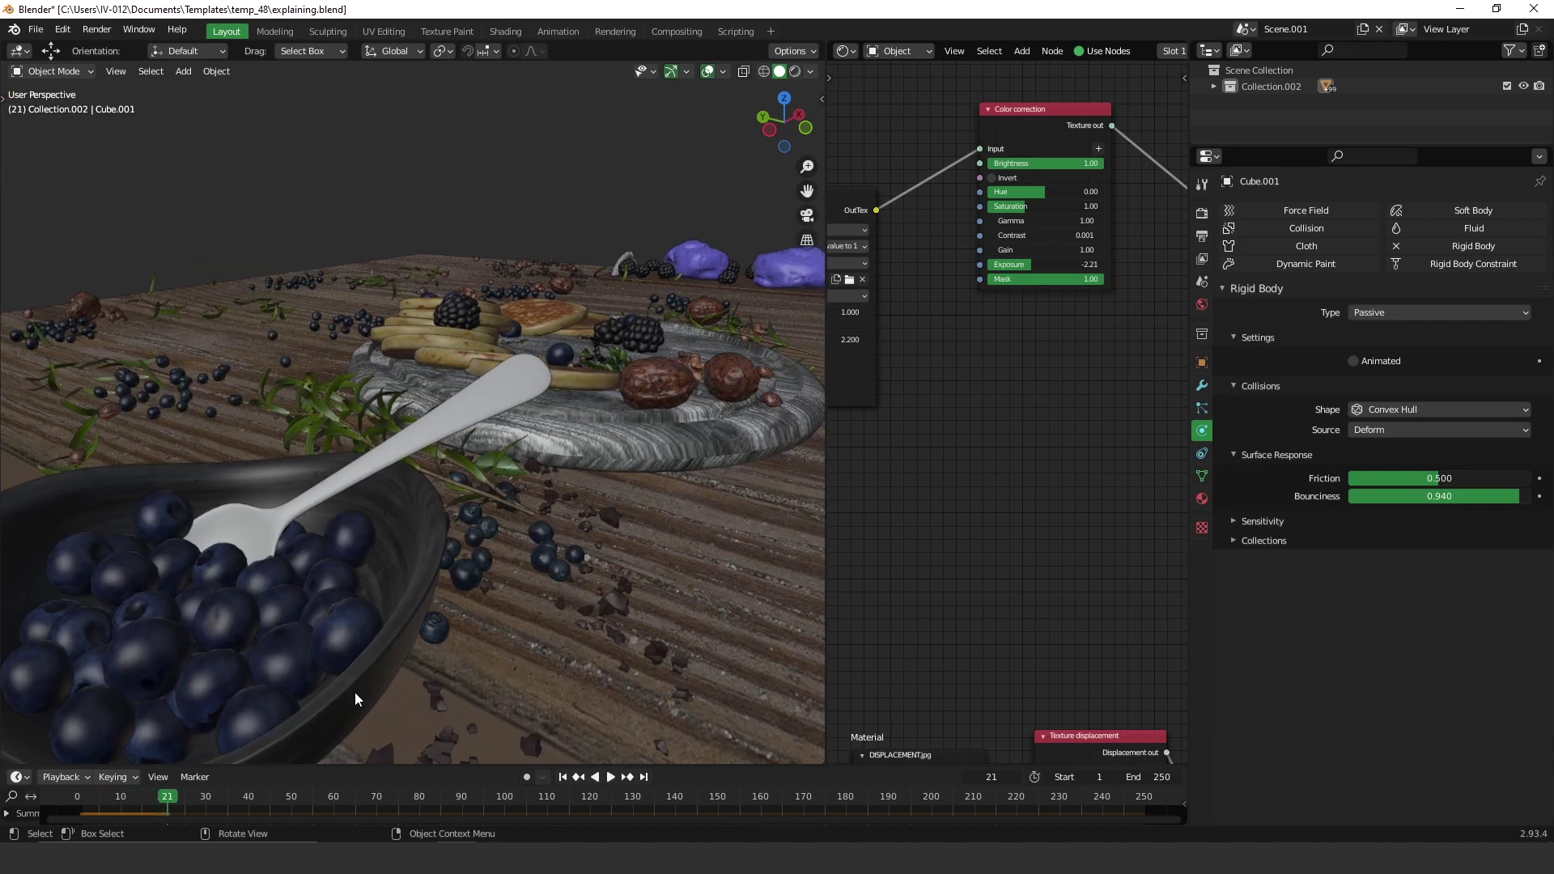
Rewind the animation to its early frames and replay the fall, stopping at frame 24
drag(168, 800, 102, 798)
key(space)
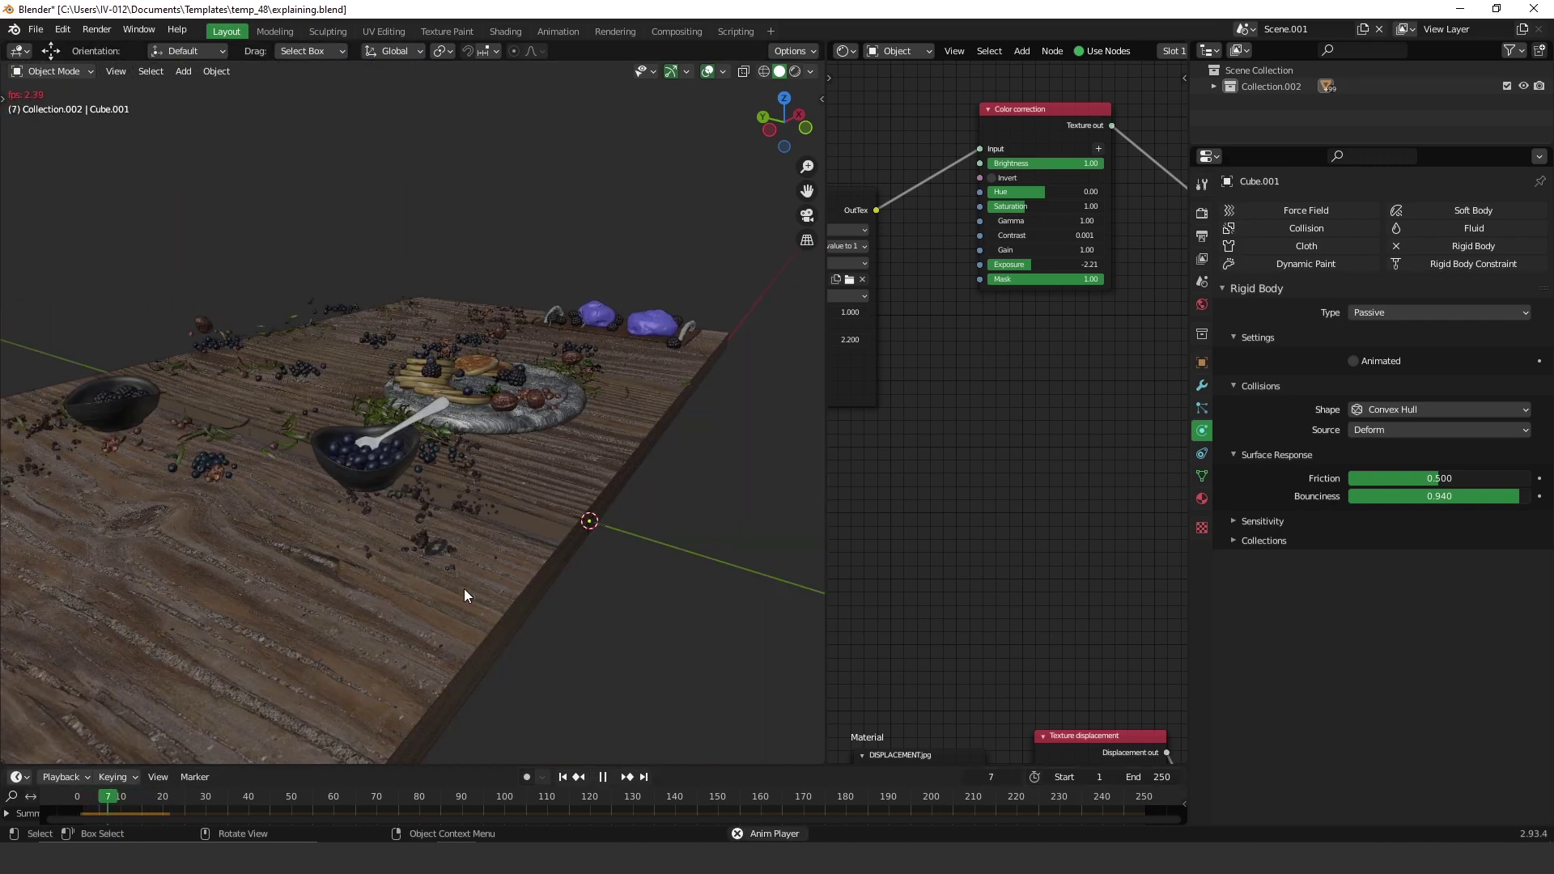
key(space)
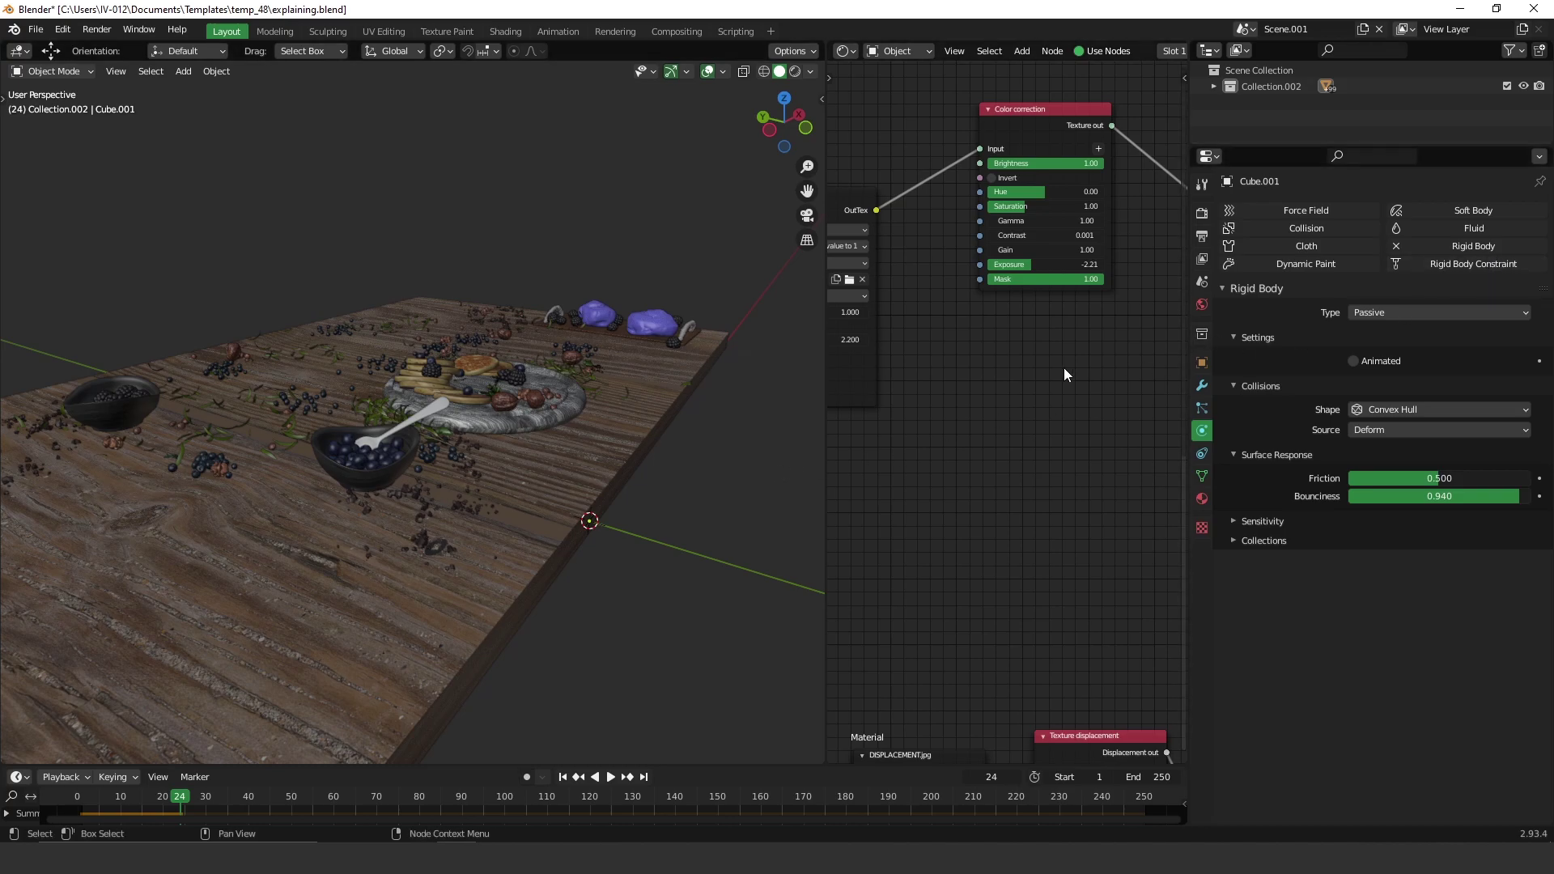
Select a blueberry inside the spoon bowl and inspect the bowl's filling and the surrounding table arrangement
middle_drag(626, 396, 550, 424)
scroll(206, 477, up, 3)
middle_drag(207, 487, 488, 430)
click(410, 461)
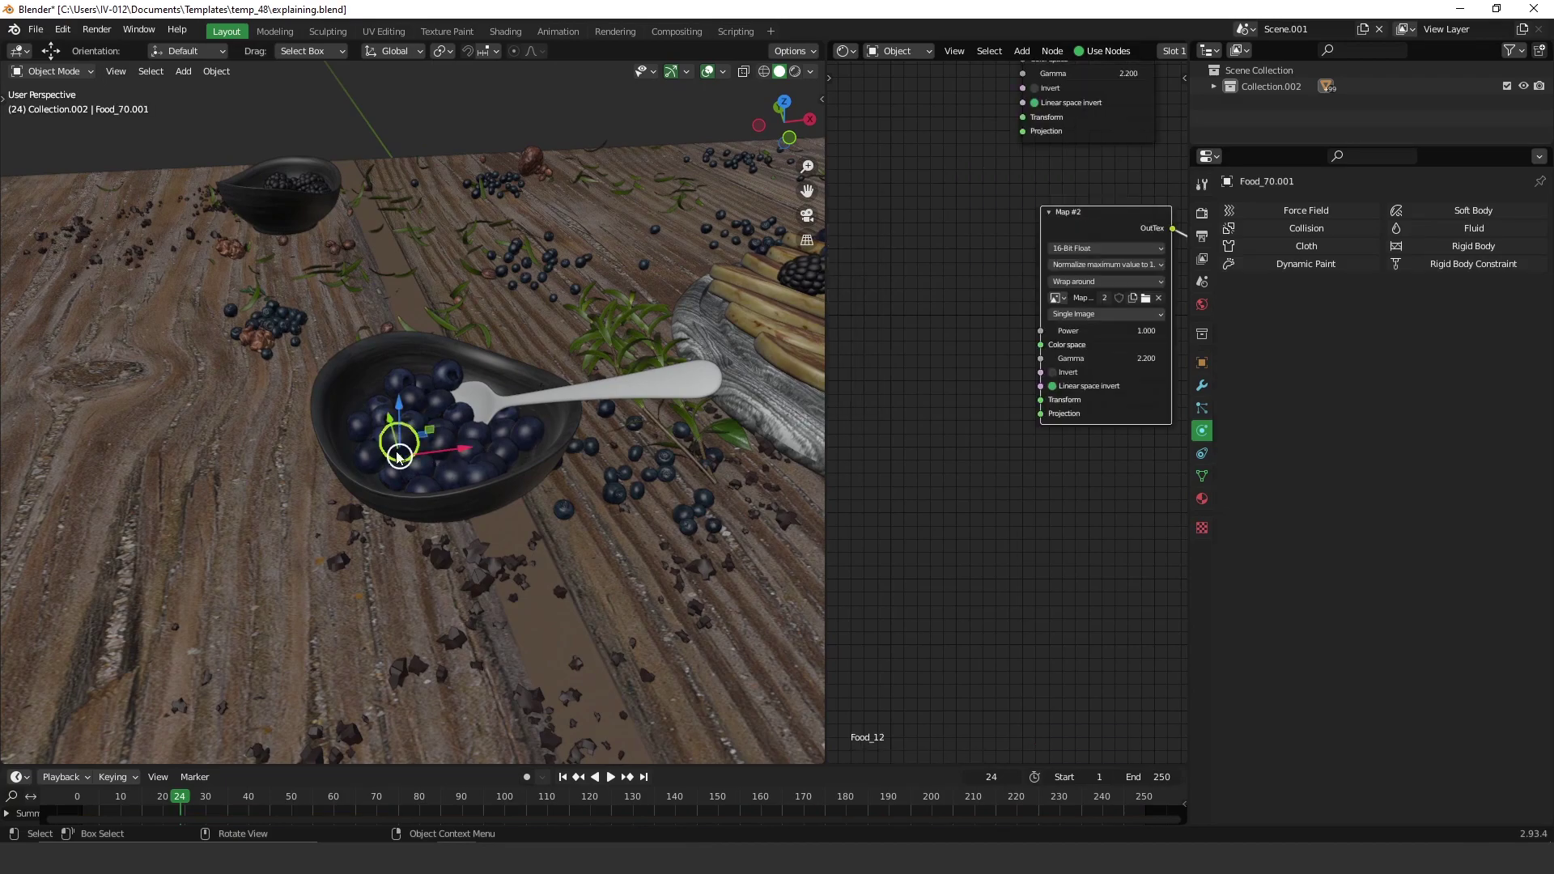
mouse_move(527, 481)
middle_down()
mouse_move(465, 474)
mouse_move(549, 460)
middle_up()
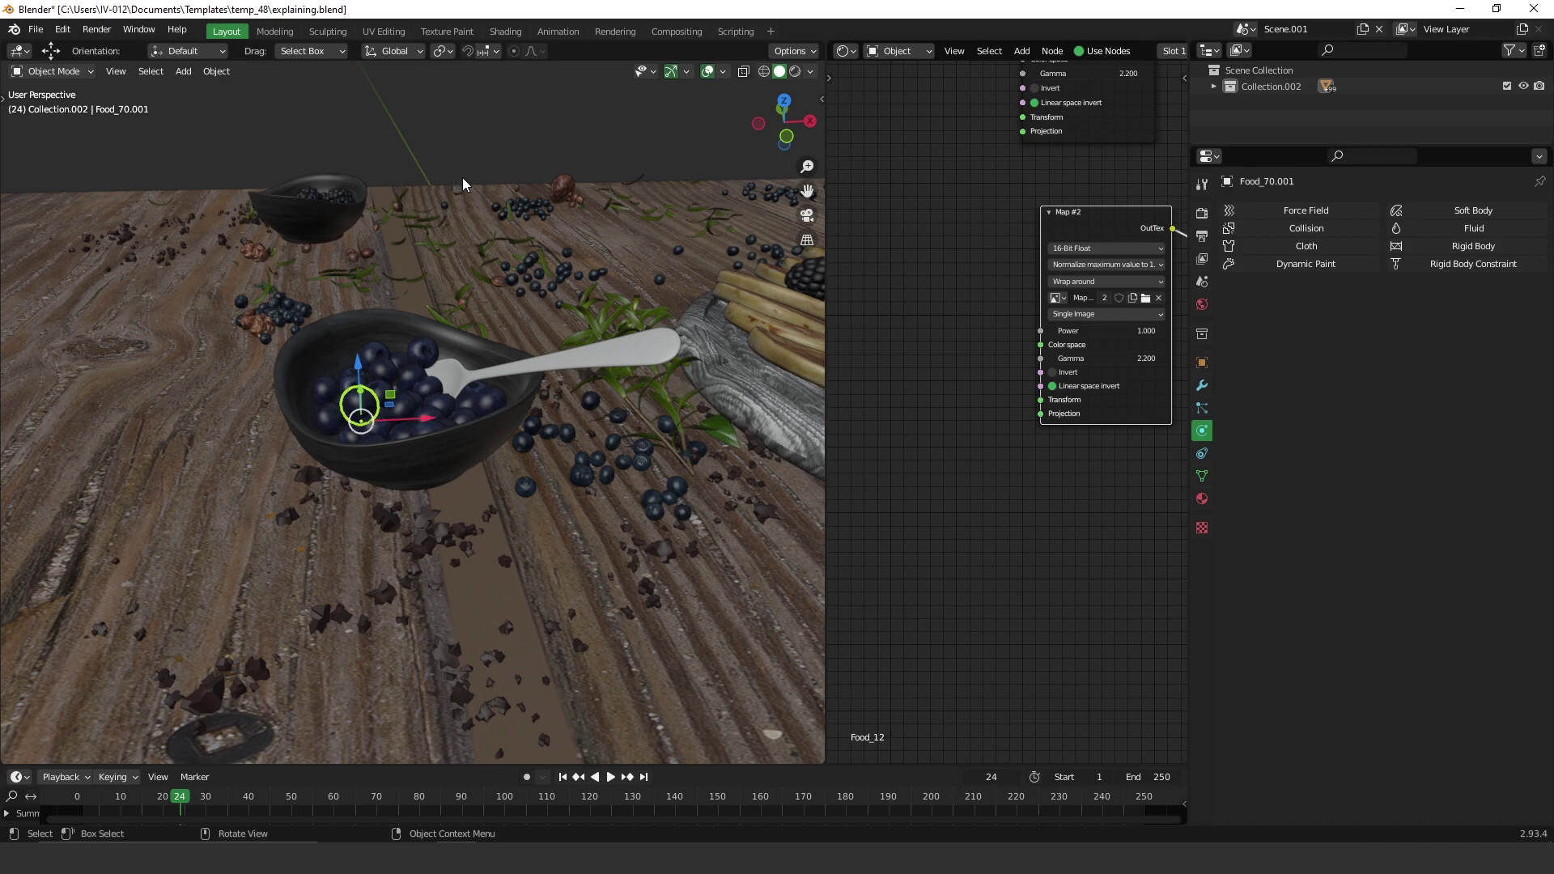
scroll(458, 183, down, 7)
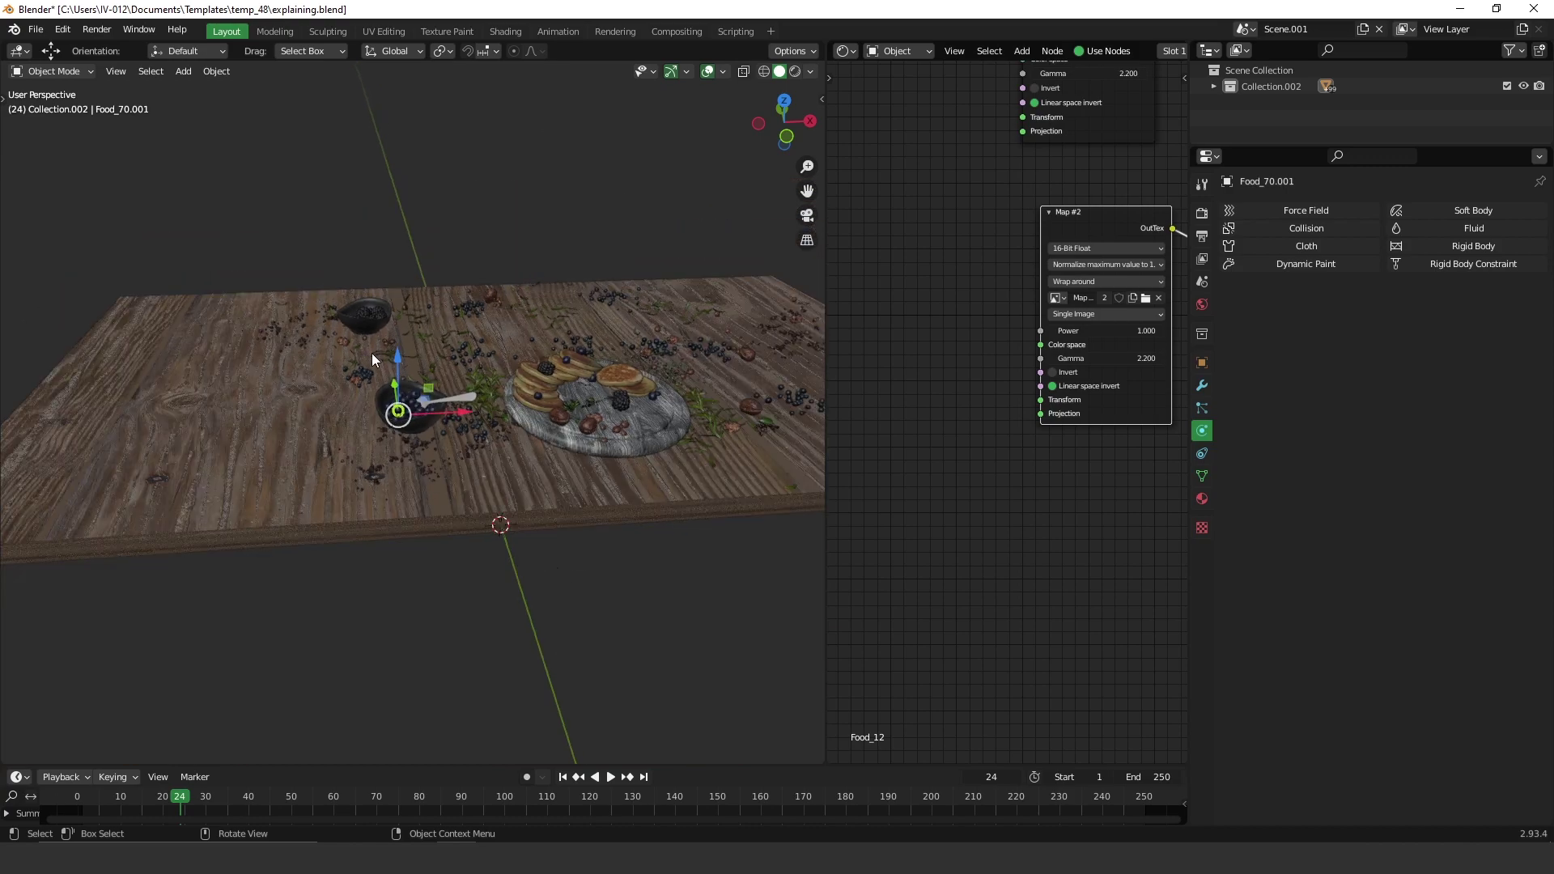
middle_drag(373, 359, 546, 361)
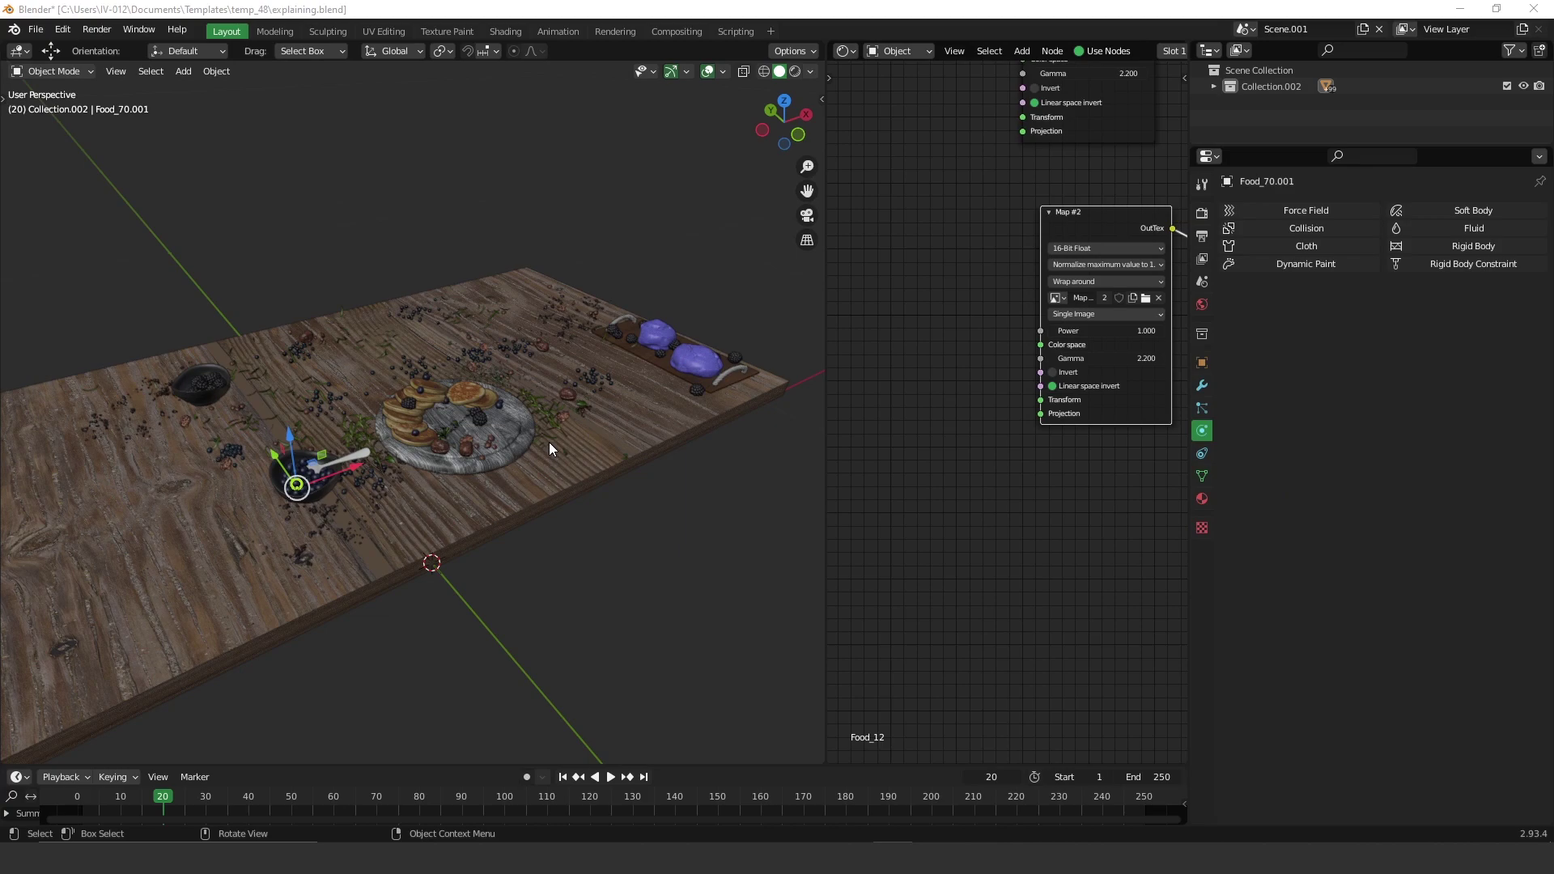